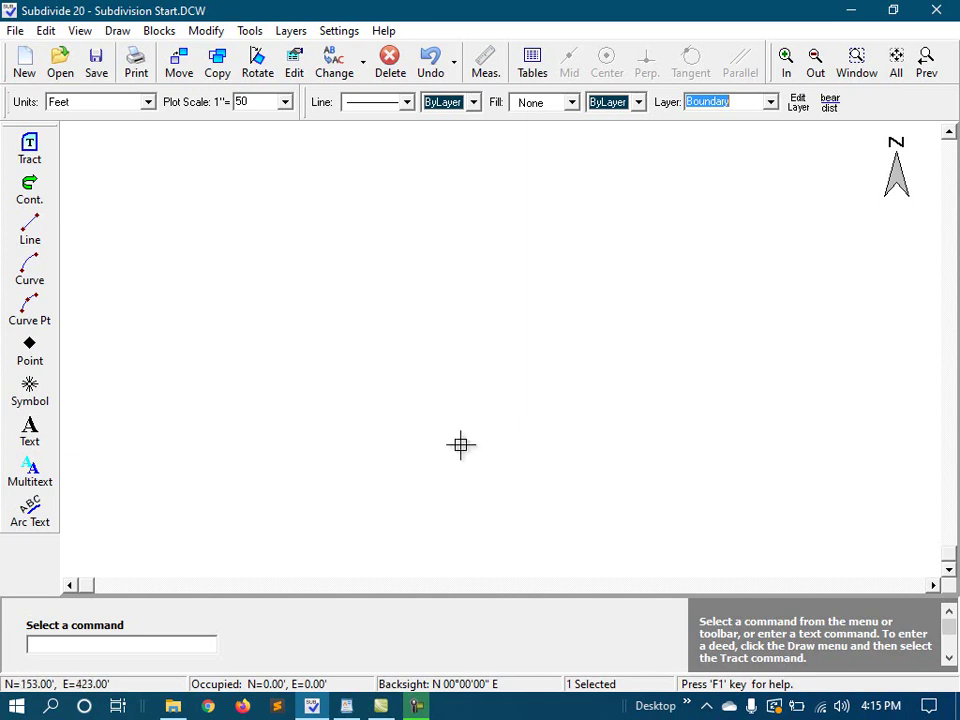
- Draw the parcel boundary with the Deed-Reader from the legal description in Subsivision parcel.rtf
left_click(346, 706)
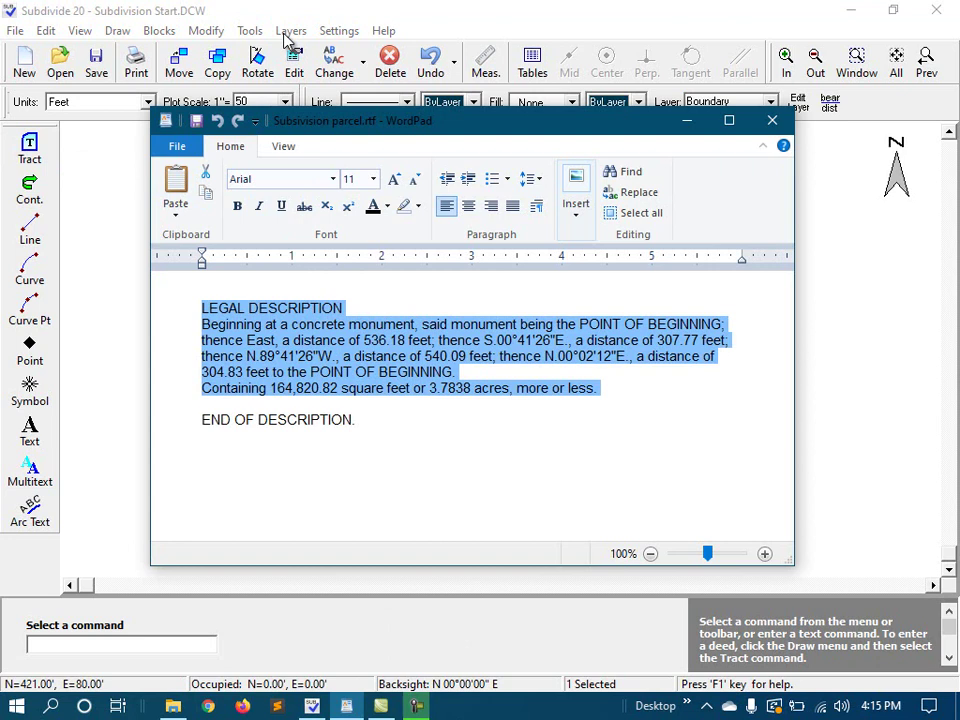
left_click(250, 31)
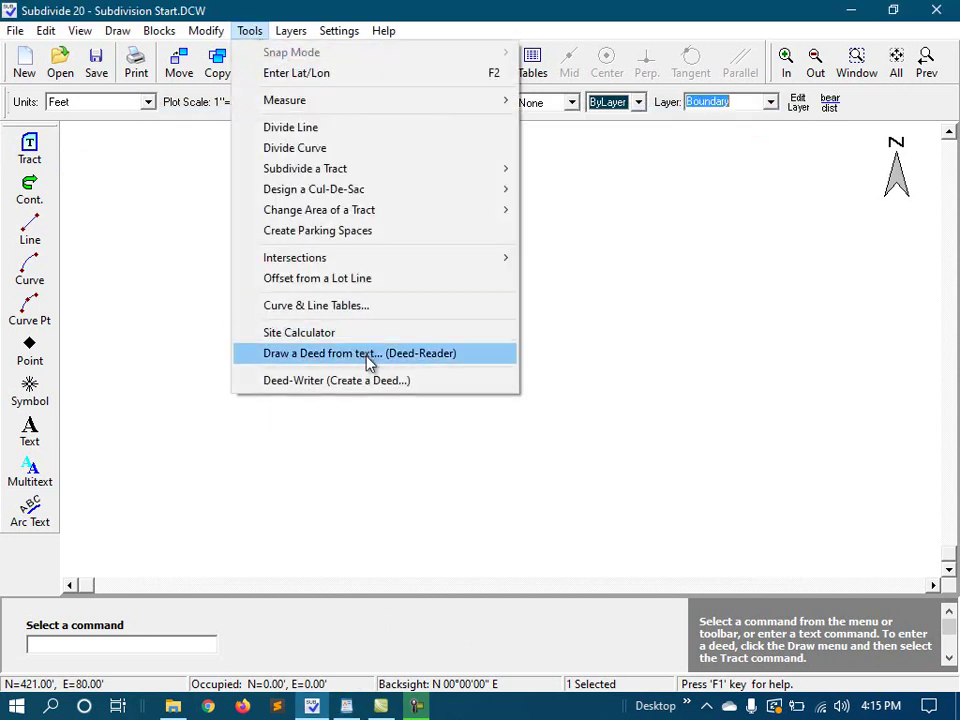
left_click(370, 355)
left_click(487, 345)
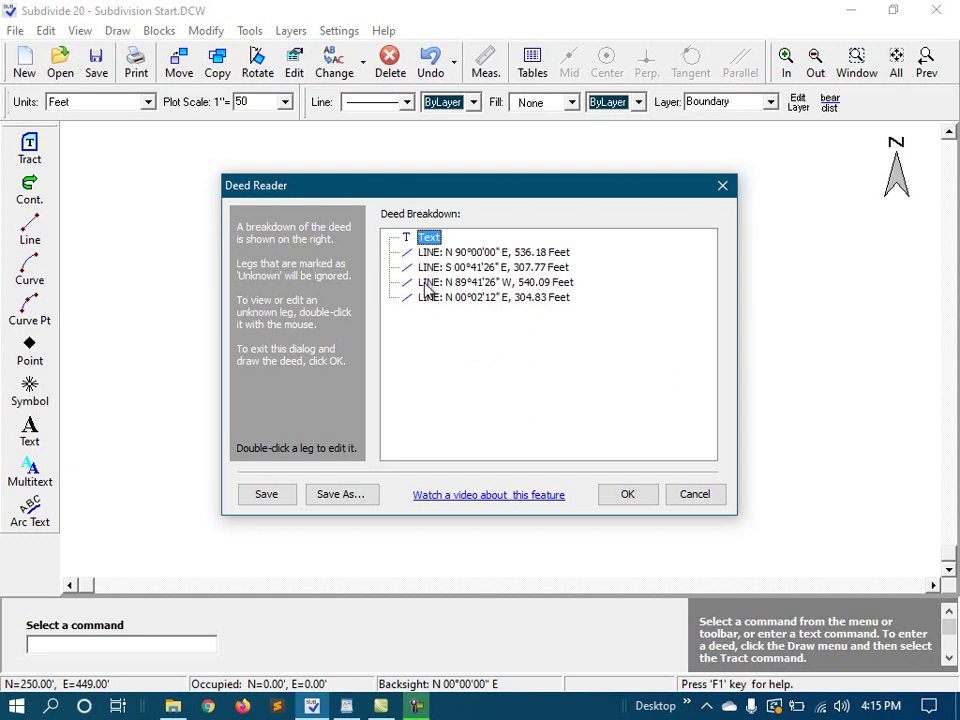
left_click(627, 494)
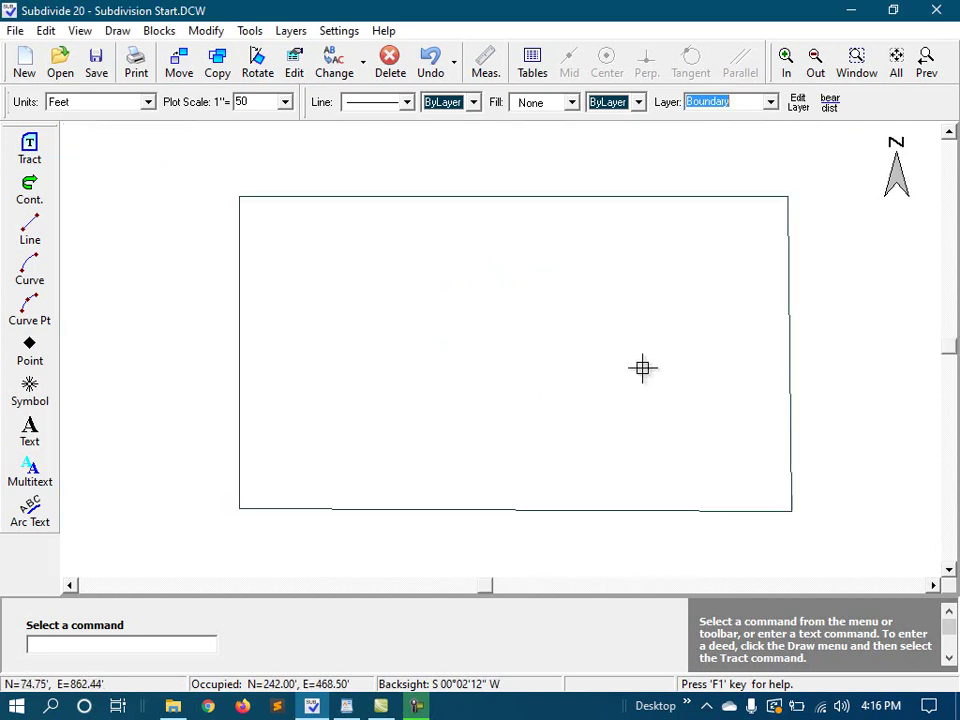
scroll(642, 368, "up", 1)
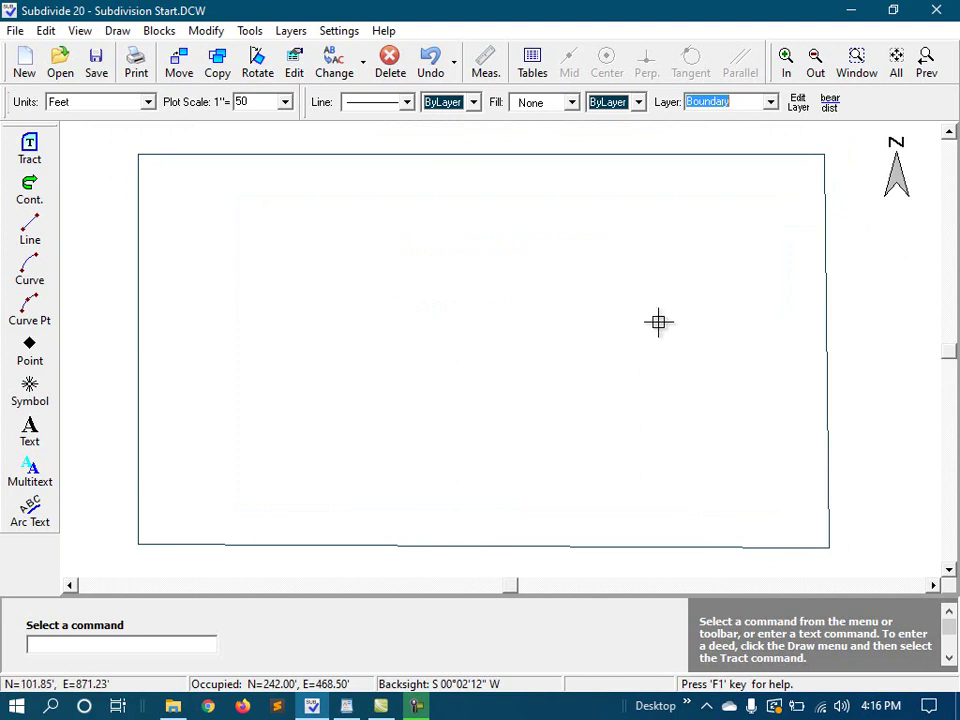
scroll(771, 104, "down", 1)
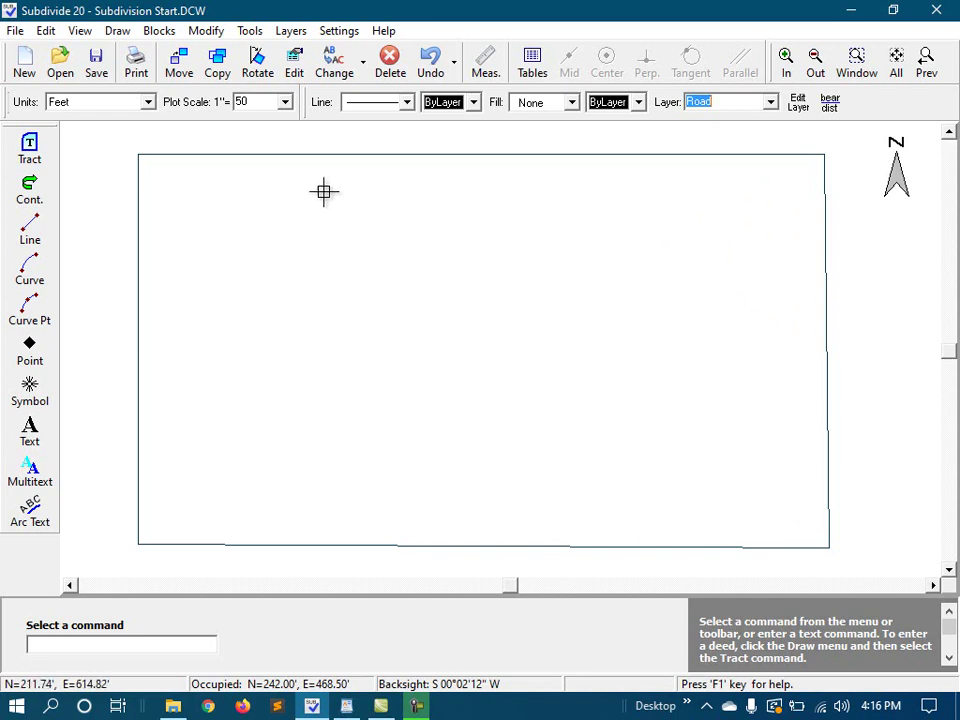
- Draw the road centerline on the Road layer from the midpoint of the west boundary to the midpoint of the east boundary
left_click(30, 229)
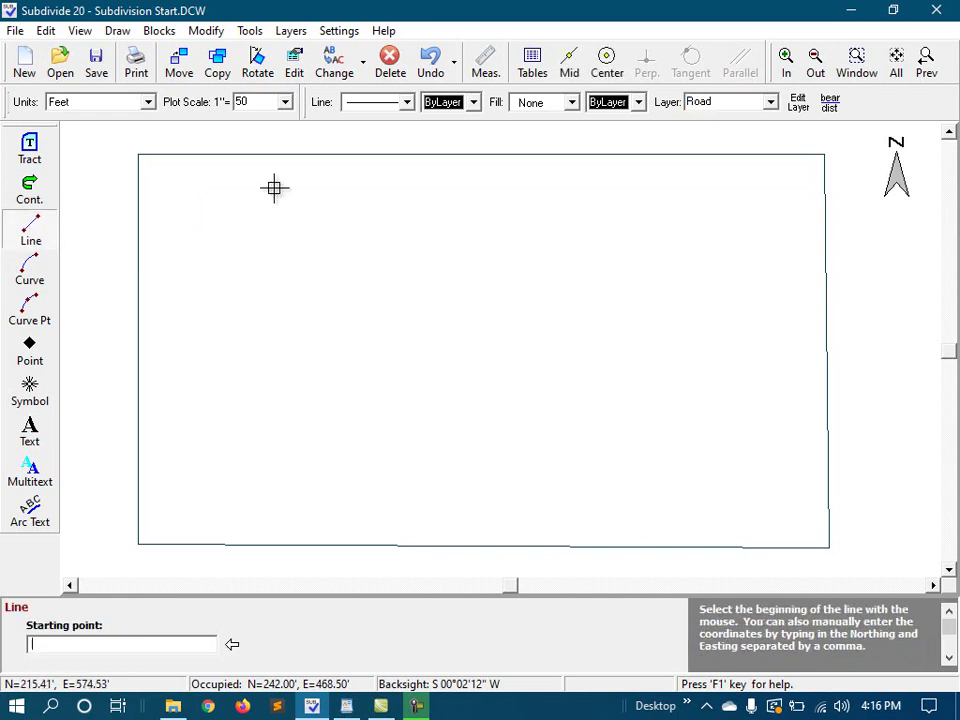
left_click(138, 345)
left_click(571, 78)
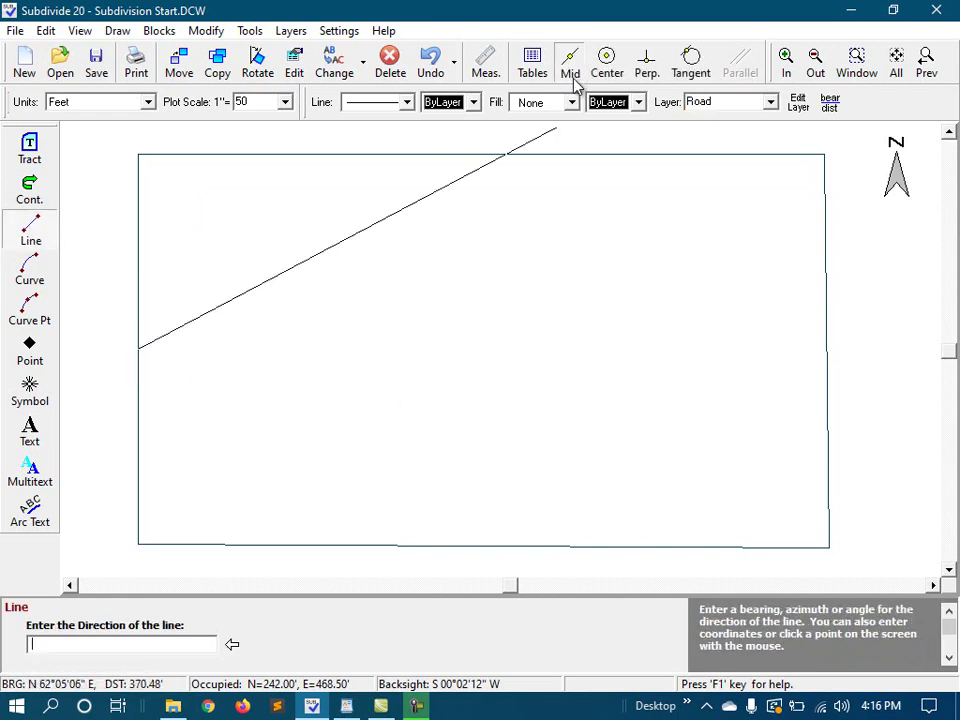
left_click(825, 330)
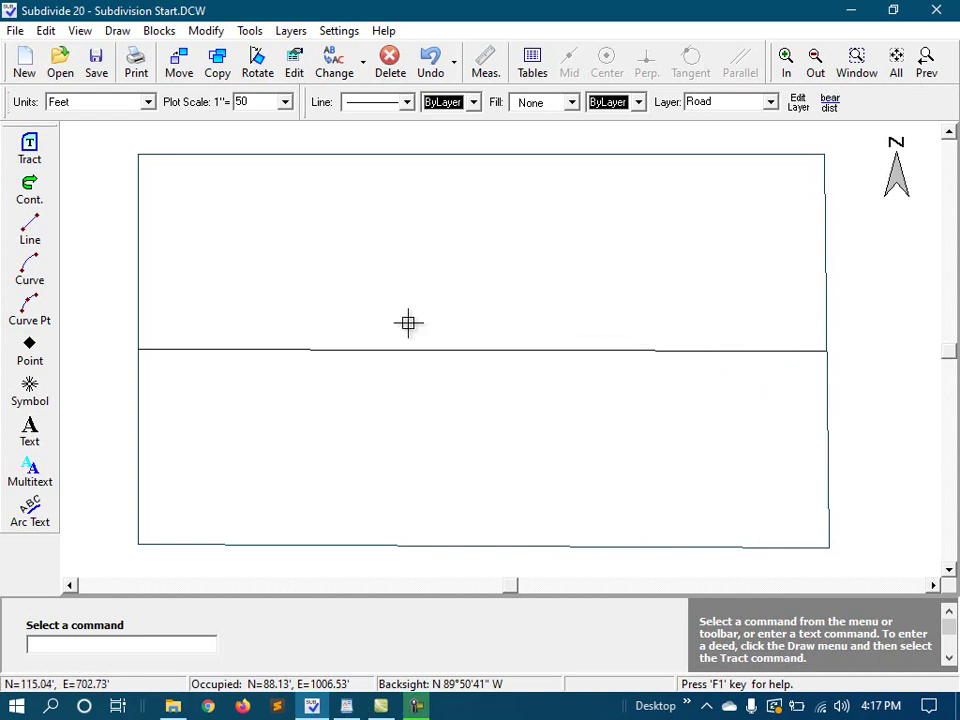
- Offset the east boundary line 150 feet to the west, into the parcel
left_click(206, 31)
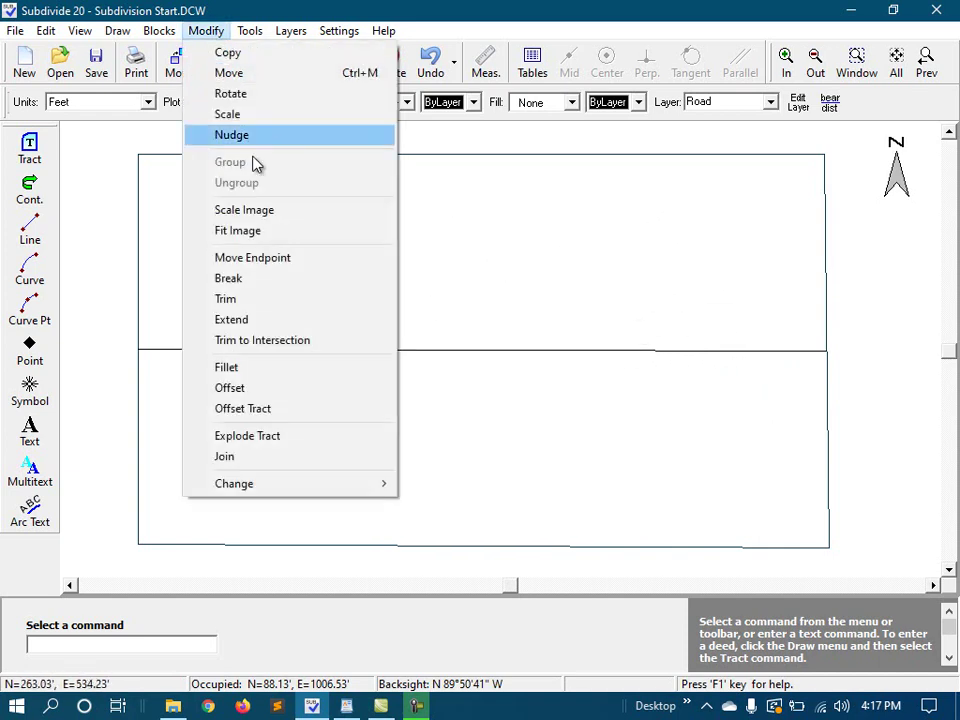
left_click(313, 388)
left_click(824, 290)
left_click(769, 306)
type("150")
key("Return")
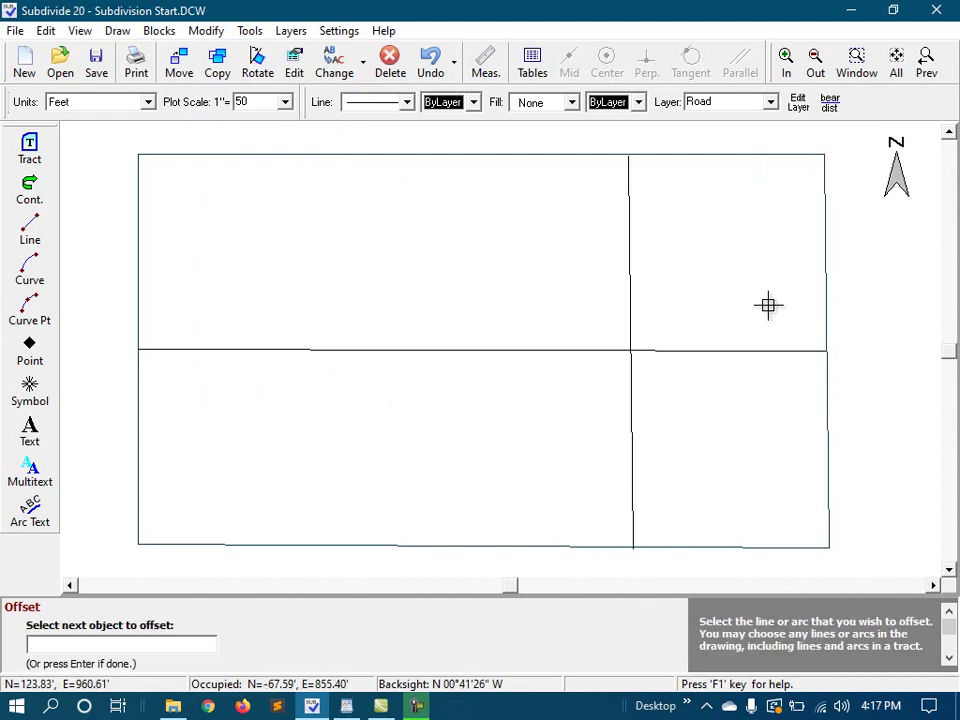
- Trim off the part of the road centerline east of the offset line
left_click(206, 31)
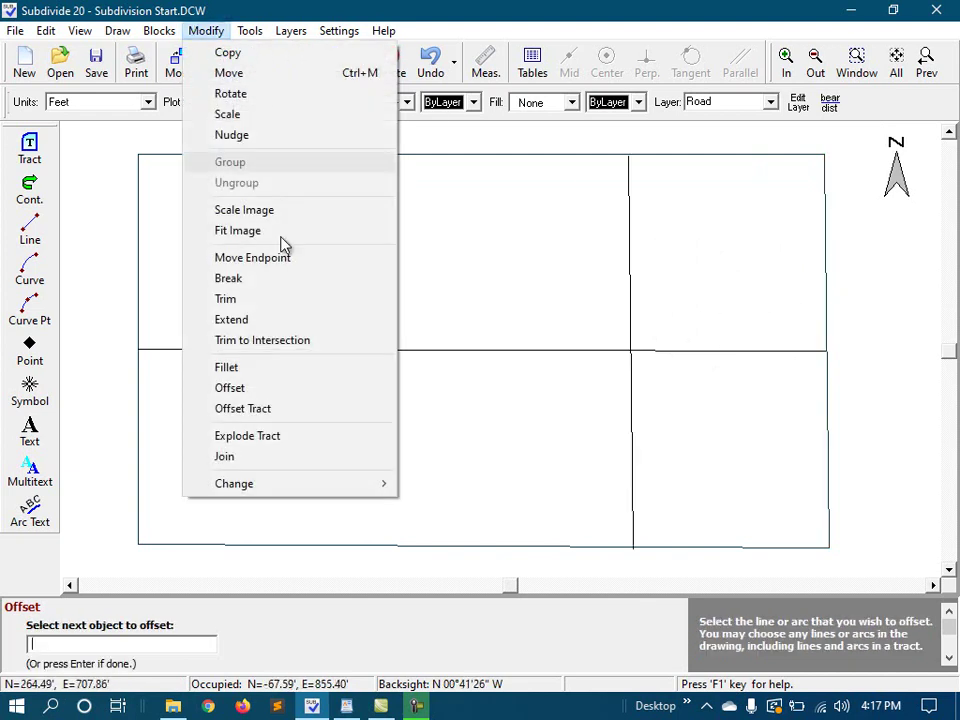
left_click(265, 299)
left_click(629, 313)
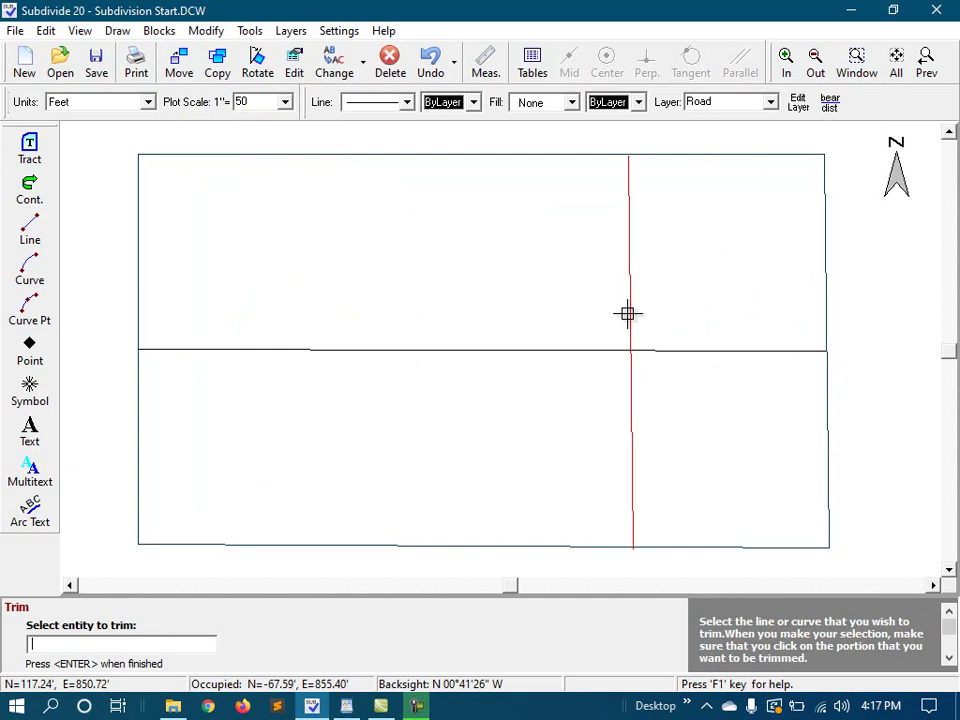
left_click(788, 360)
key("Return")
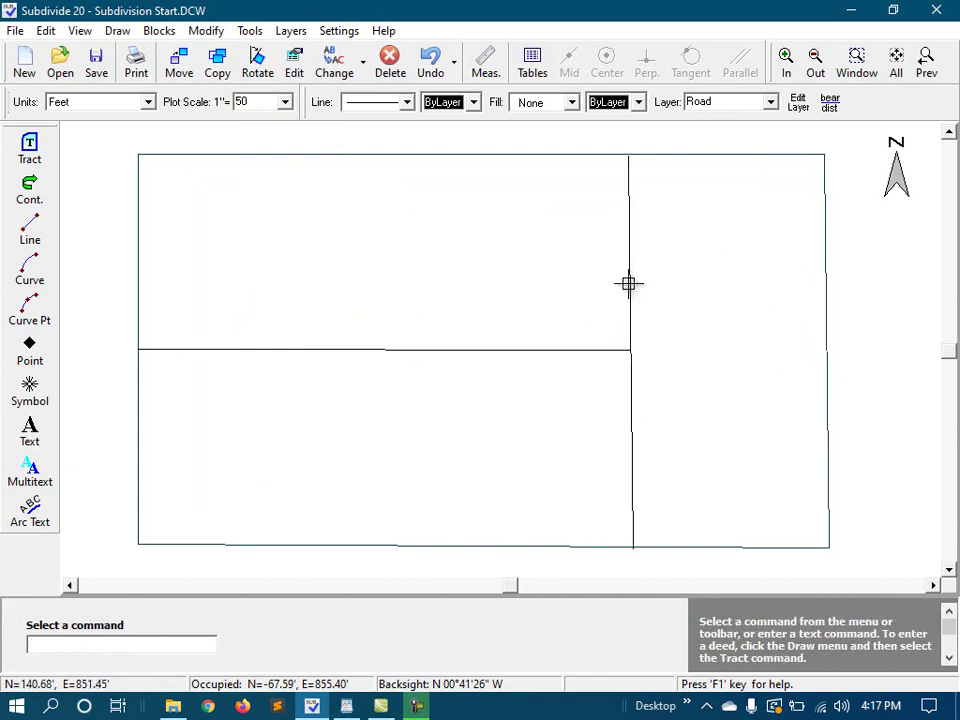
- Delete the north-south offset line that served as the trimming edge
left_click(628, 284)
key("Delete")
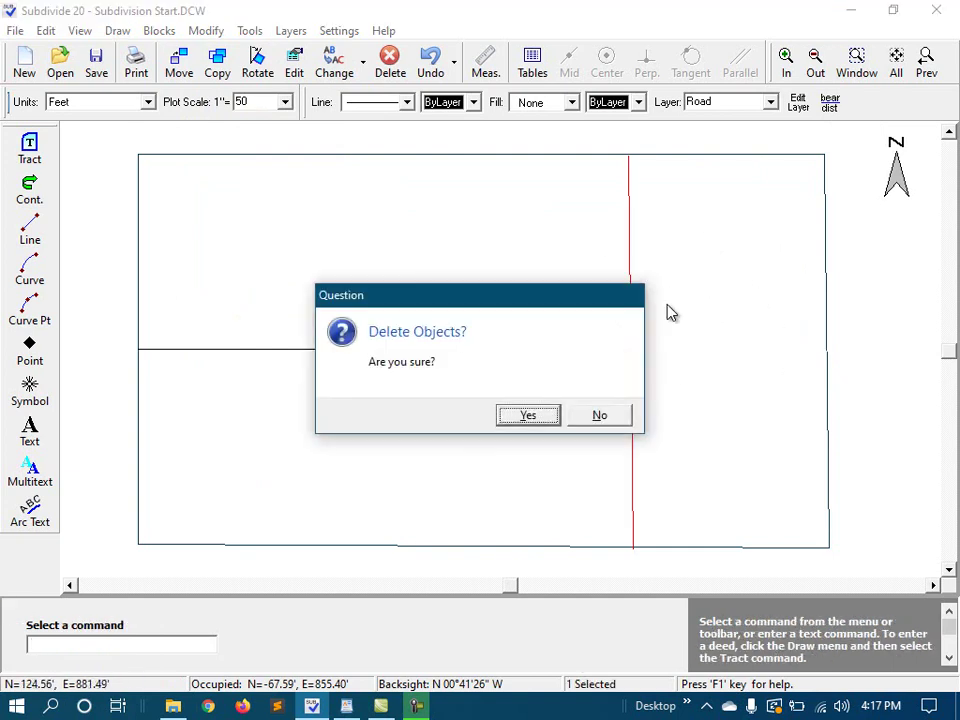
key("Return")
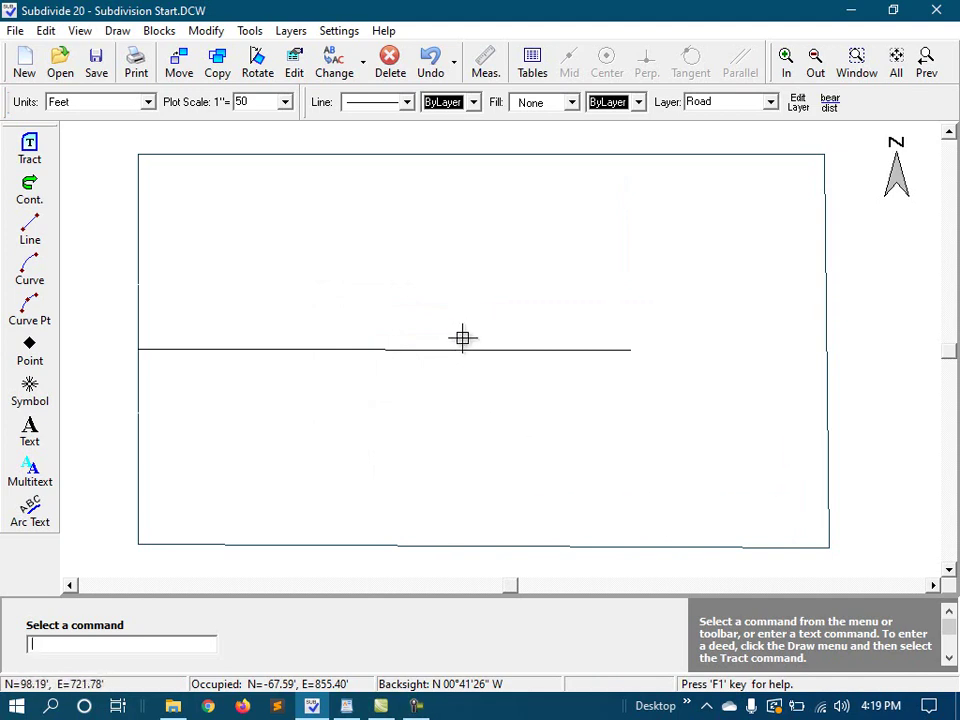
- Offset the road centerline 25 feet to the north and 25 feet to the south to form the road edges
left_click(206, 30)
left_click(281, 389)
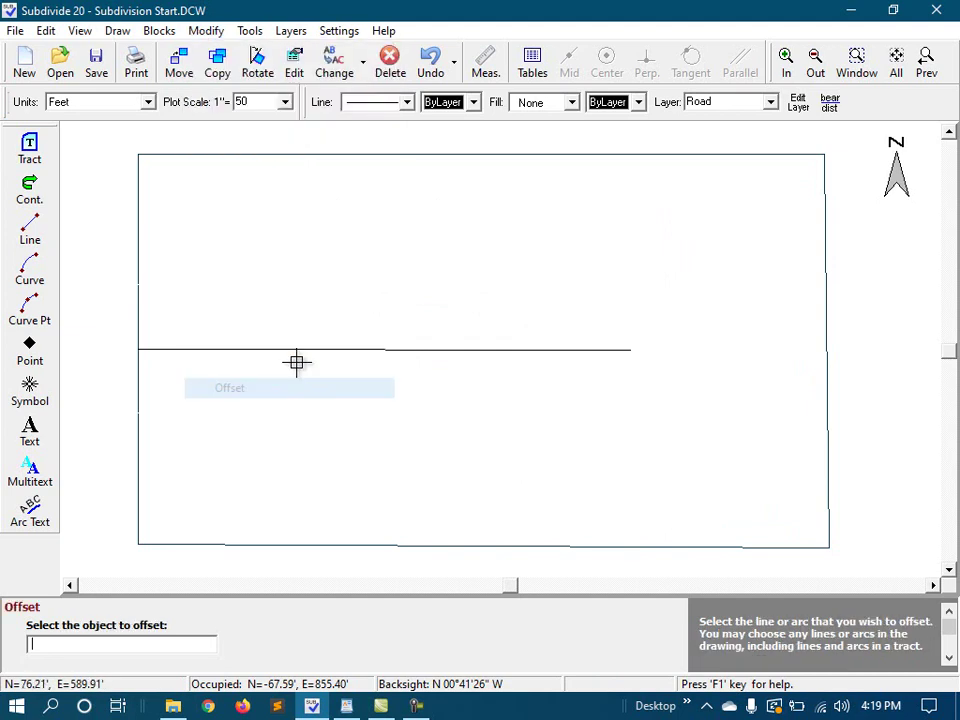
left_click(296, 350)
left_click(296, 306)
type("25")
key("Return")
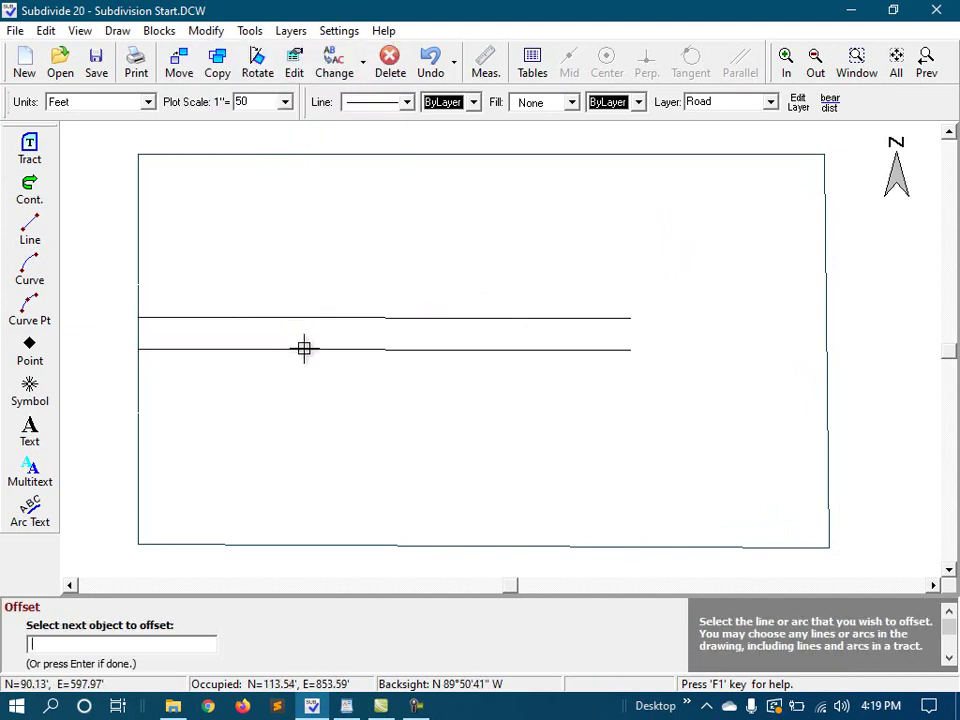
left_click(304, 349)
left_click(317, 383)
key("Return")
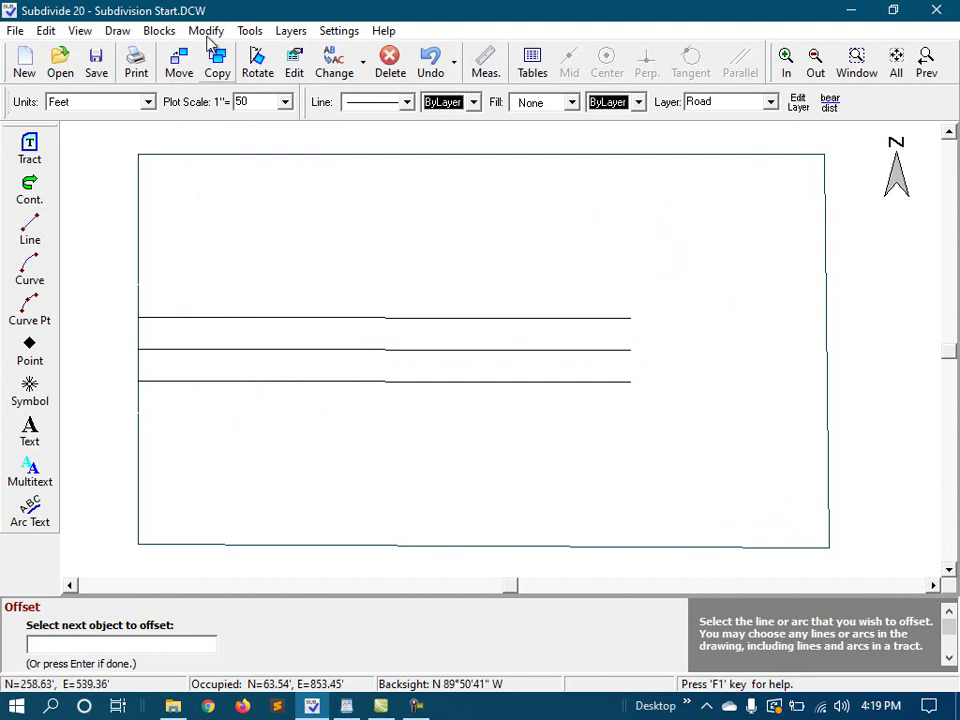
- Create a cul-de-sac at the east end of the centerline with radius 73, entry/exit radius 12 and road width 50 feet
left_click(252, 31)
mouse_move(484, 189)
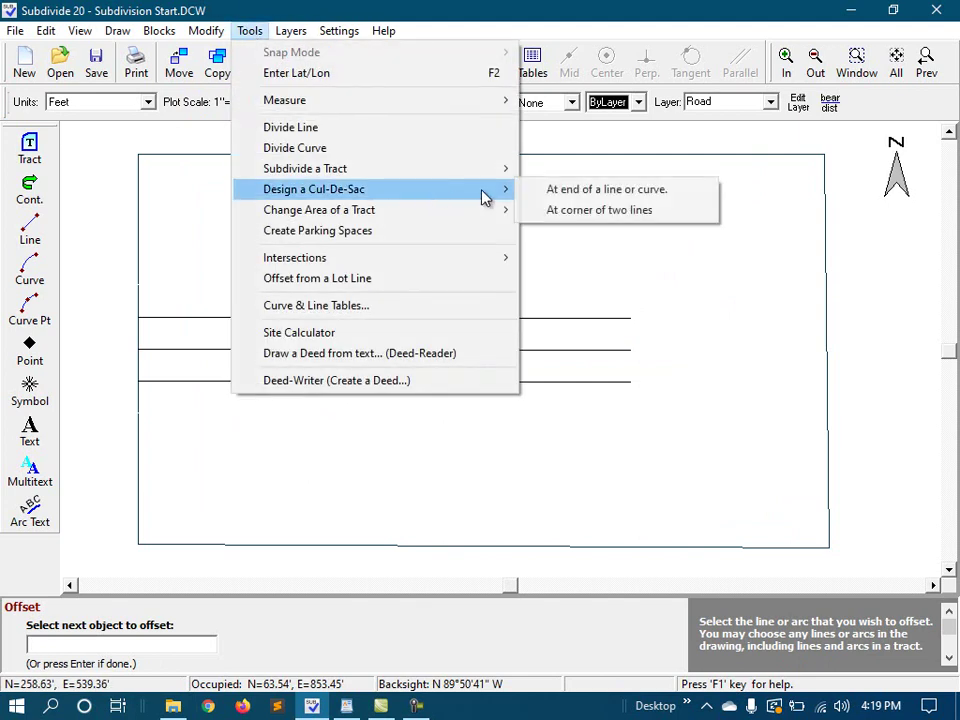
left_click(612, 189)
left_click(626, 349)
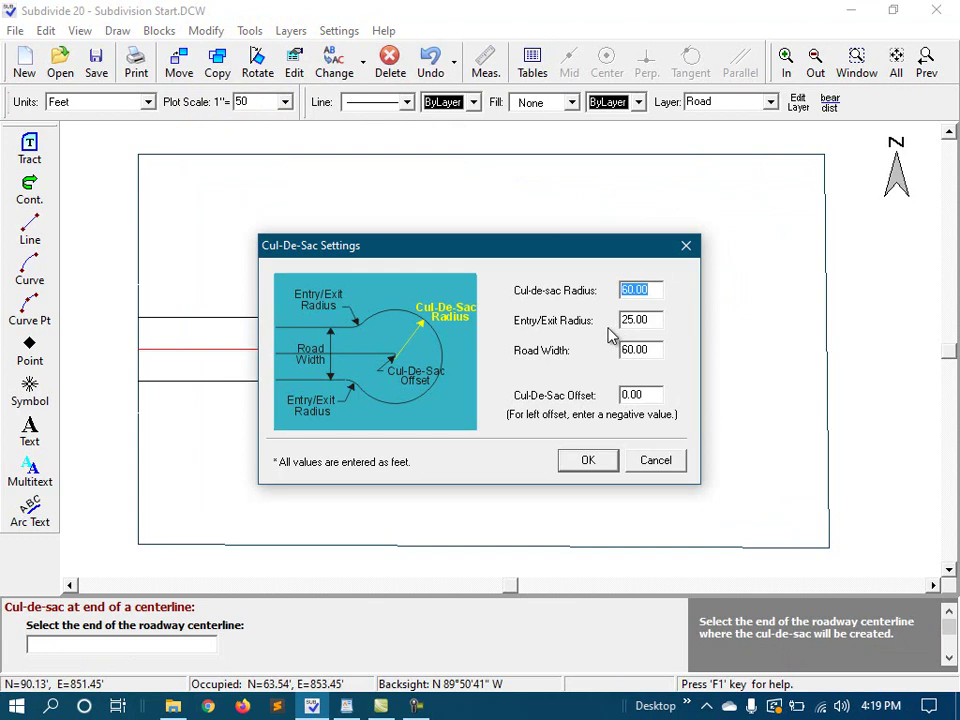
type("73")
key("Tab")
type("12")
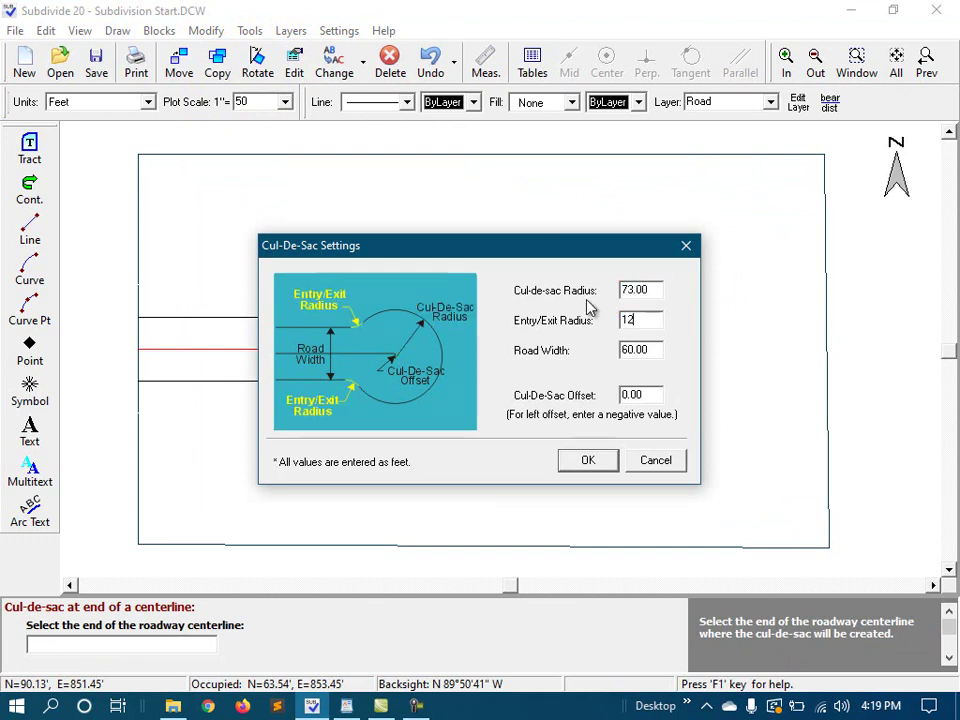
key("Tab")
type("50")
left_click(588, 460)
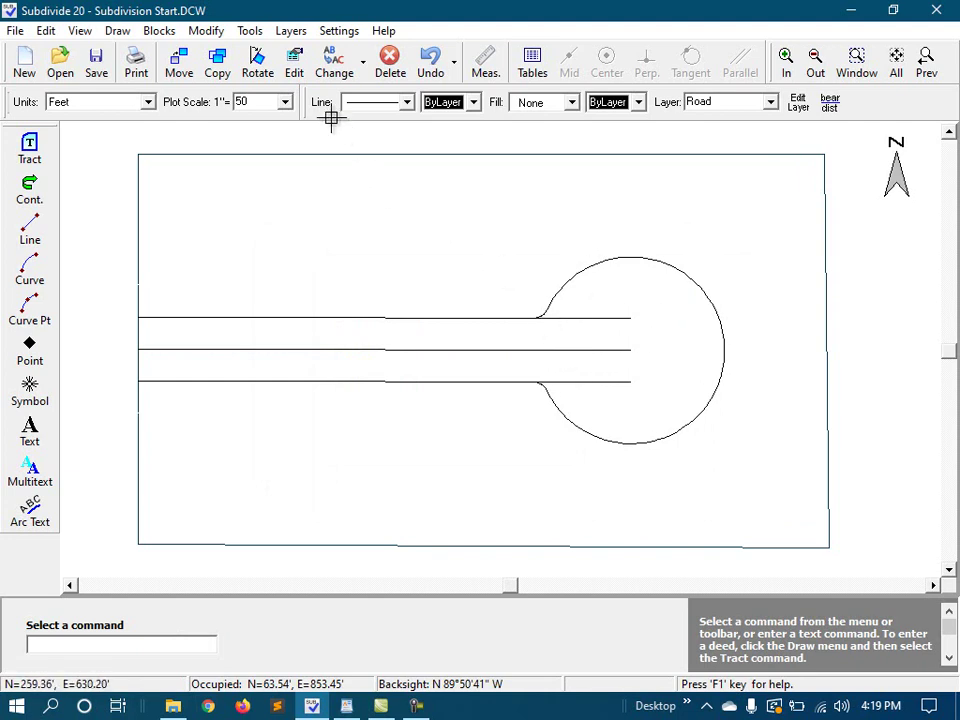
- Trim the northern road edge back to the cul-de-sac's northern entry curve
left_click(205, 30)
left_click(297, 299)
scroll(566, 315, "up", 3)
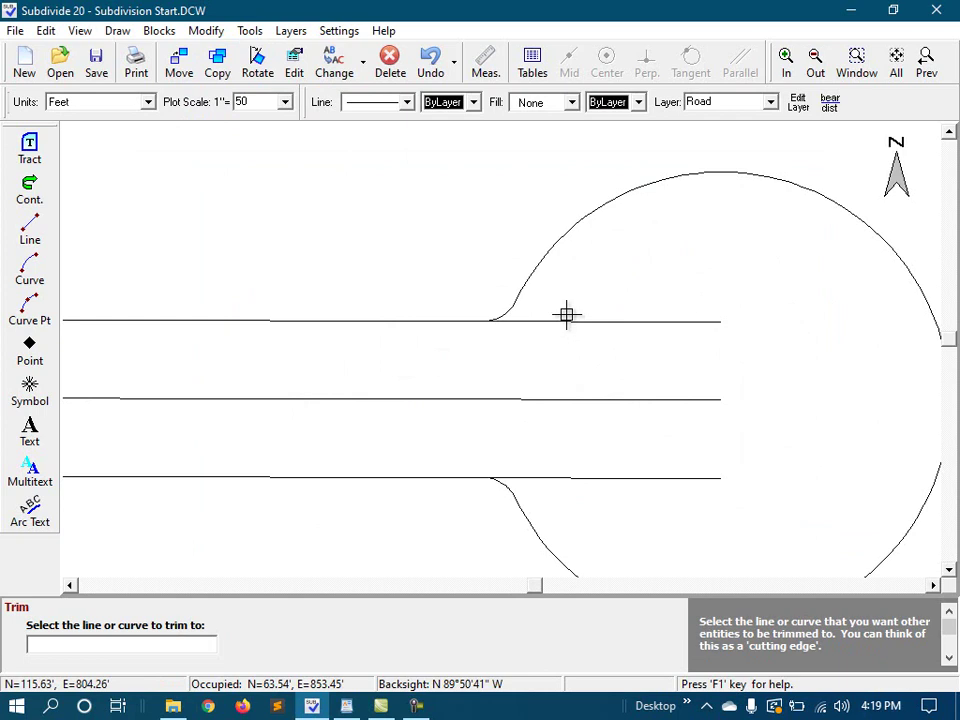
left_click(514, 309)
left_click(531, 321)
key("Return")
- Trim the southern road edge back to the cul-de-sac's southern entry curve
left_click(205, 30)
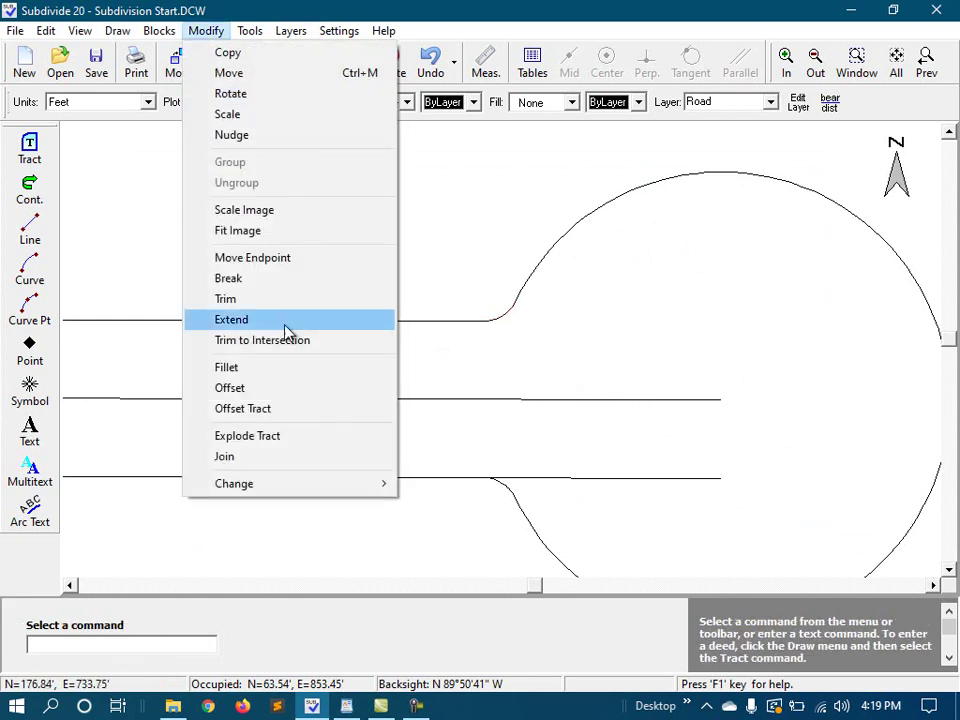
left_click(283, 298)
left_click(522, 476)
left_click(522, 476)
key("Return")
left_click(926, 62)
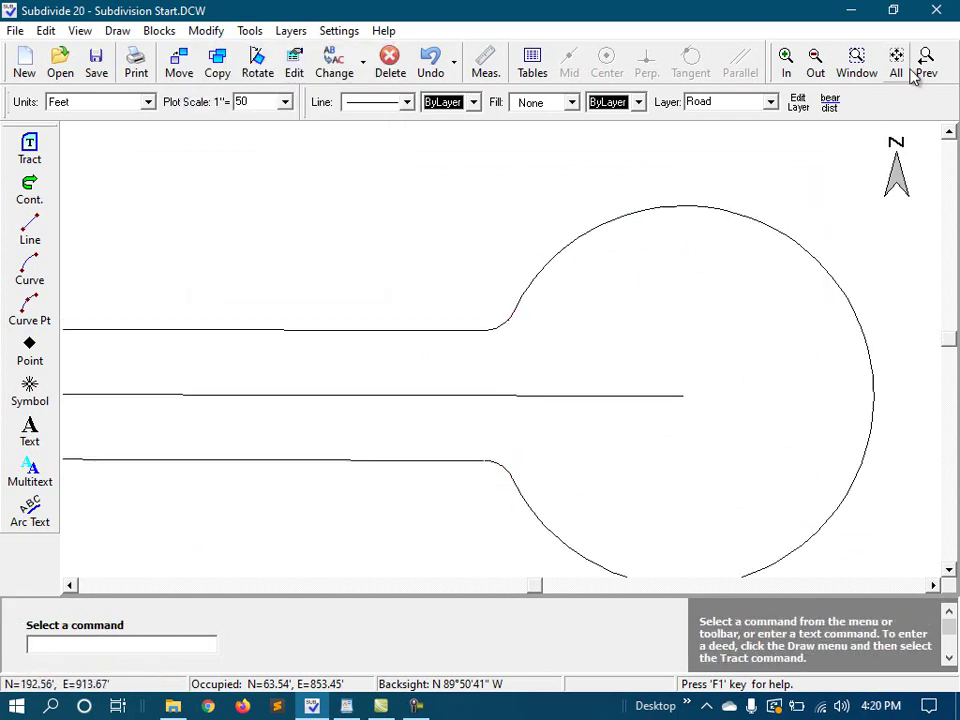
left_click(926, 62)
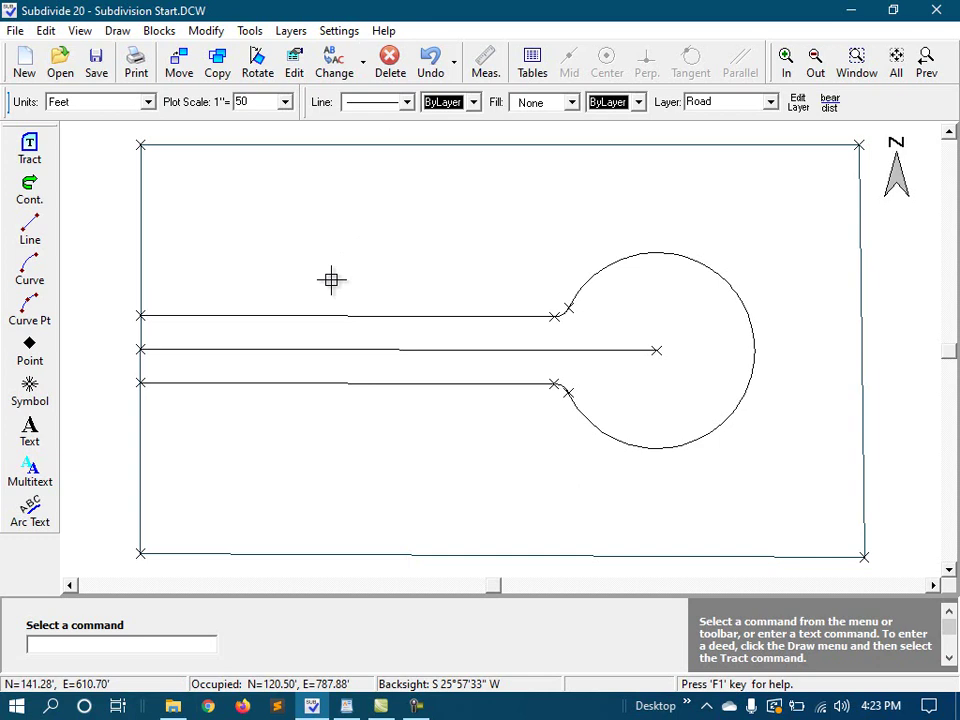
- Start an unnamed tract at the west end of the northern road edge, tracing that edge and the northern entry curve
left_click(29, 145)
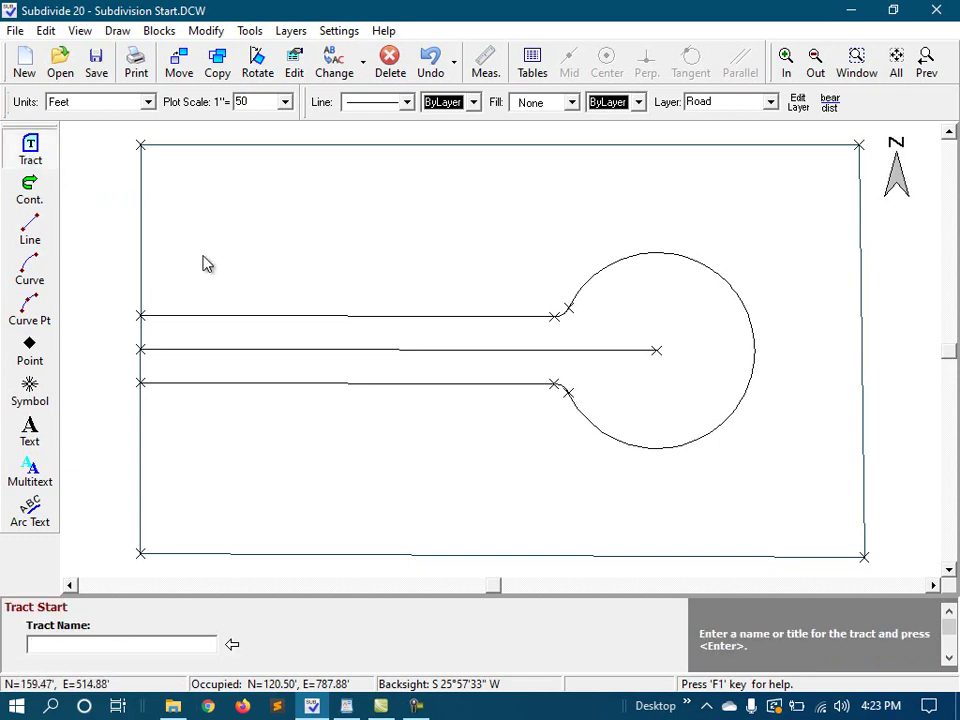
key("Return")
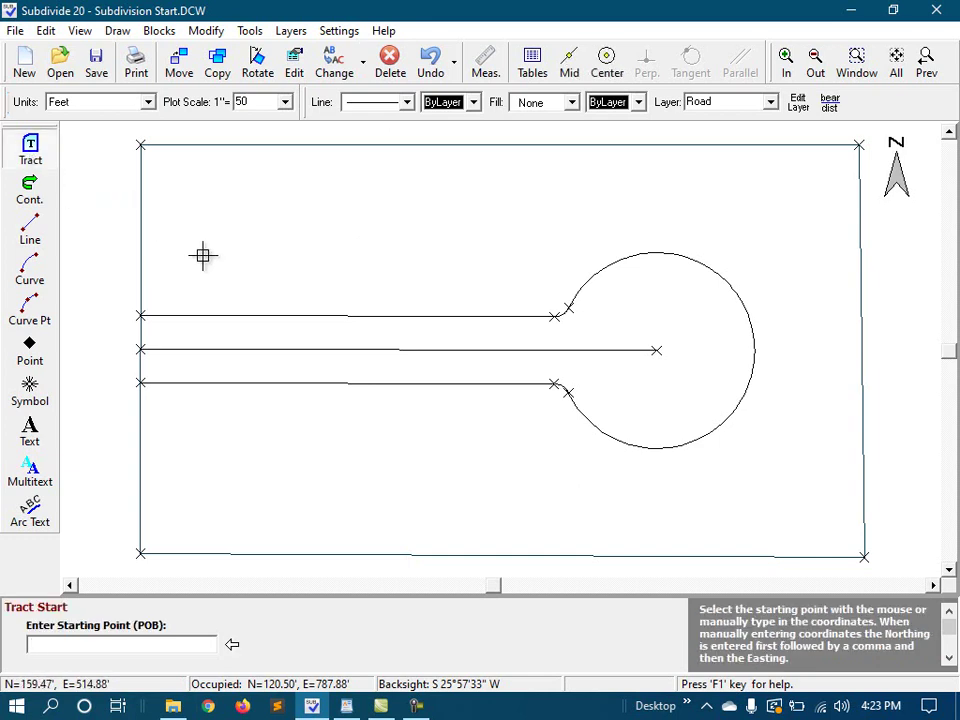
left_click(140, 316)
scroll(603, 312, "up", 3)
right_click(603, 314)
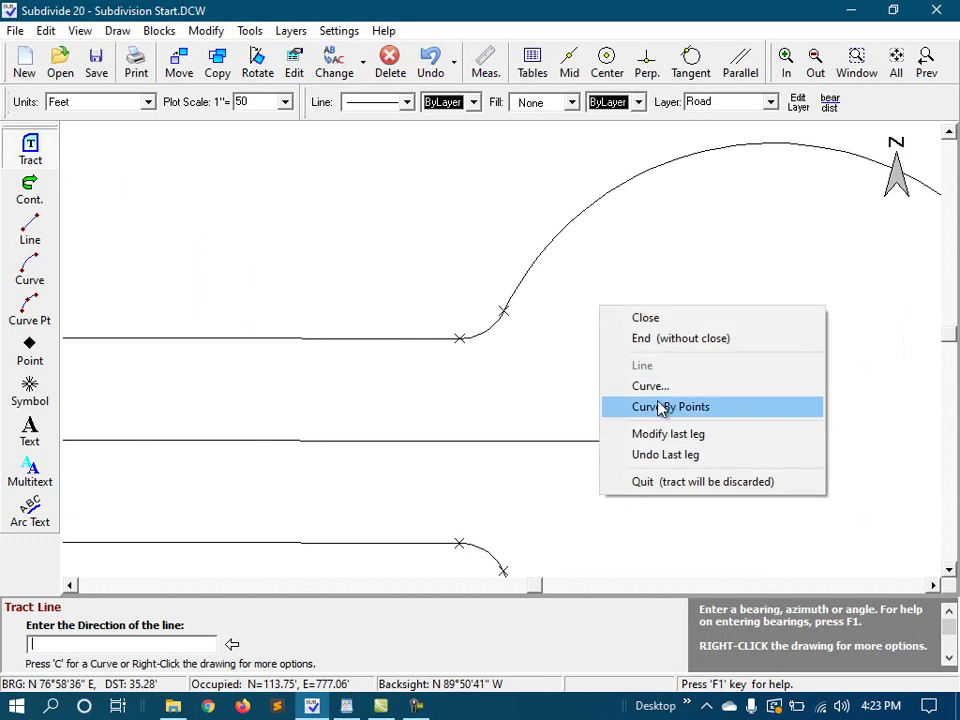
left_click(664, 403)
left_click(503, 311)
- Continue the tract around the cul-de-sac arc and the southern entry curve using Curve By Points
right_click(481, 298)
left_click(565, 400)
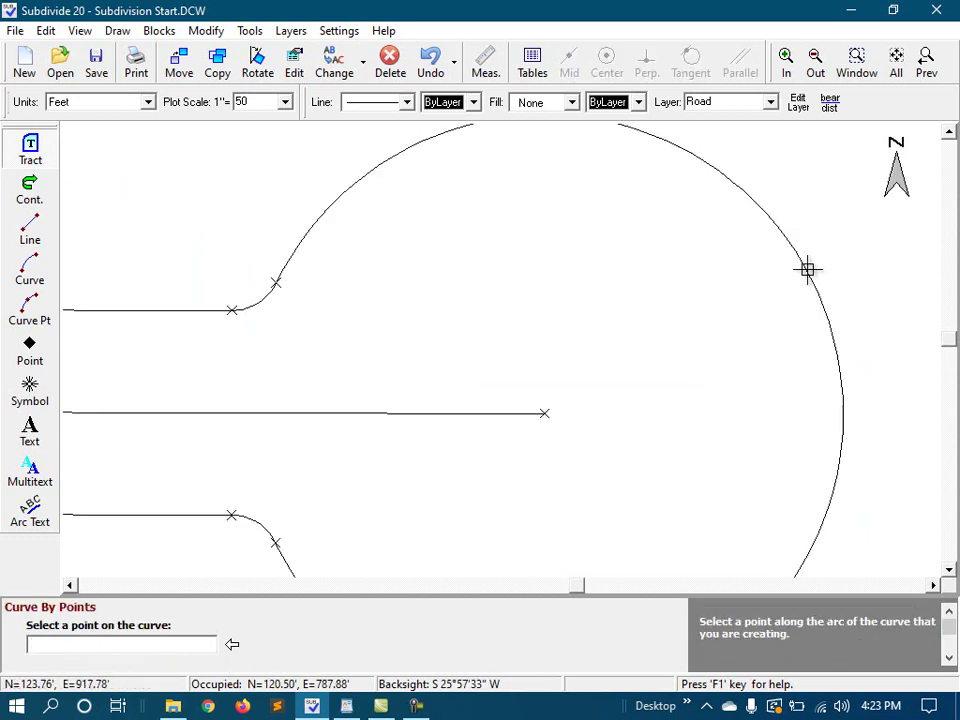
left_click(808, 268)
left_click(275, 542)
right_click(309, 464)
left_click(362, 566)
left_click(255, 520)
left_click(231, 516)
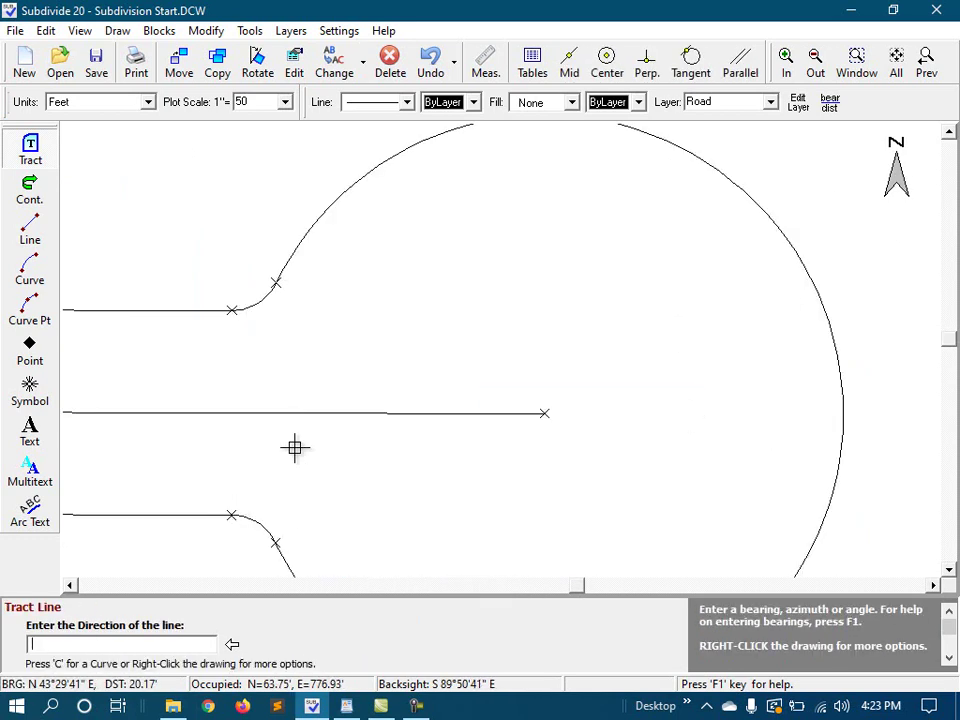
- Add the southern road edge to the tract back to the west boundary and close the tract
left_click(896, 62)
left_click(140, 382)
right_click(322, 241)
left_click(381, 256)
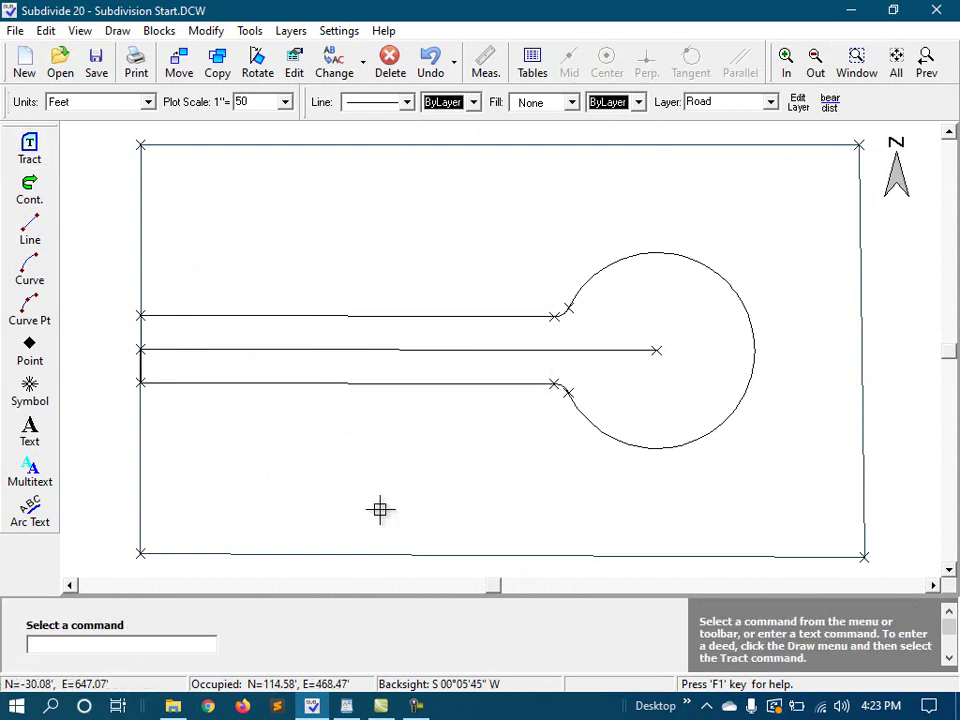
- Estimate lot coverage for the boundary tract, excluding the cul-de-sac road tract, with a desired lot size of 0.3 acres
left_click(249, 31)
left_click(317, 335)
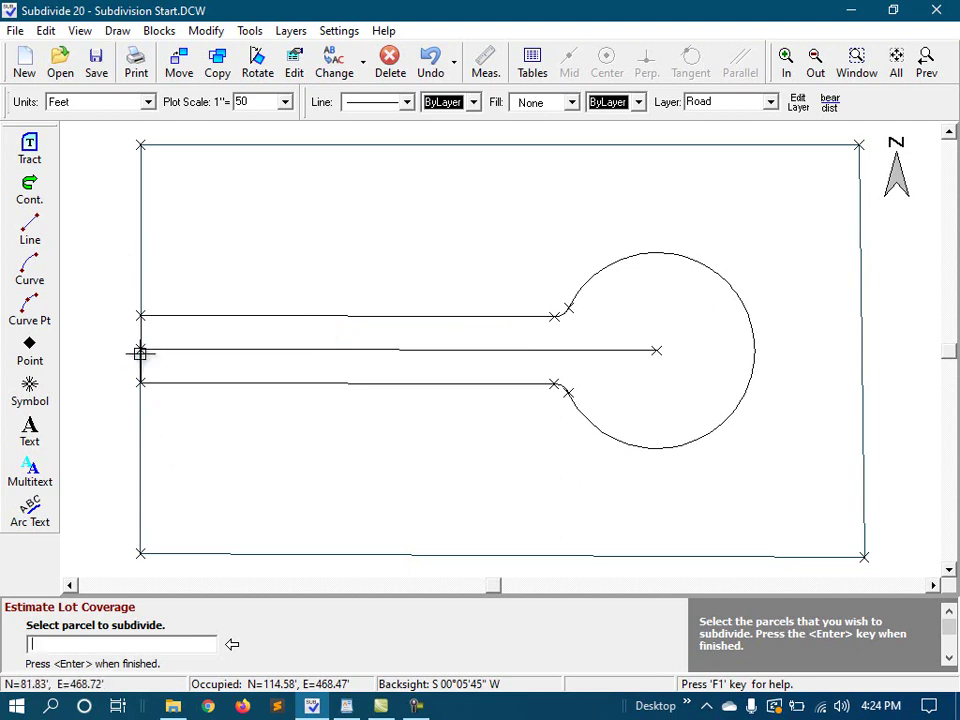
left_click(140, 265)
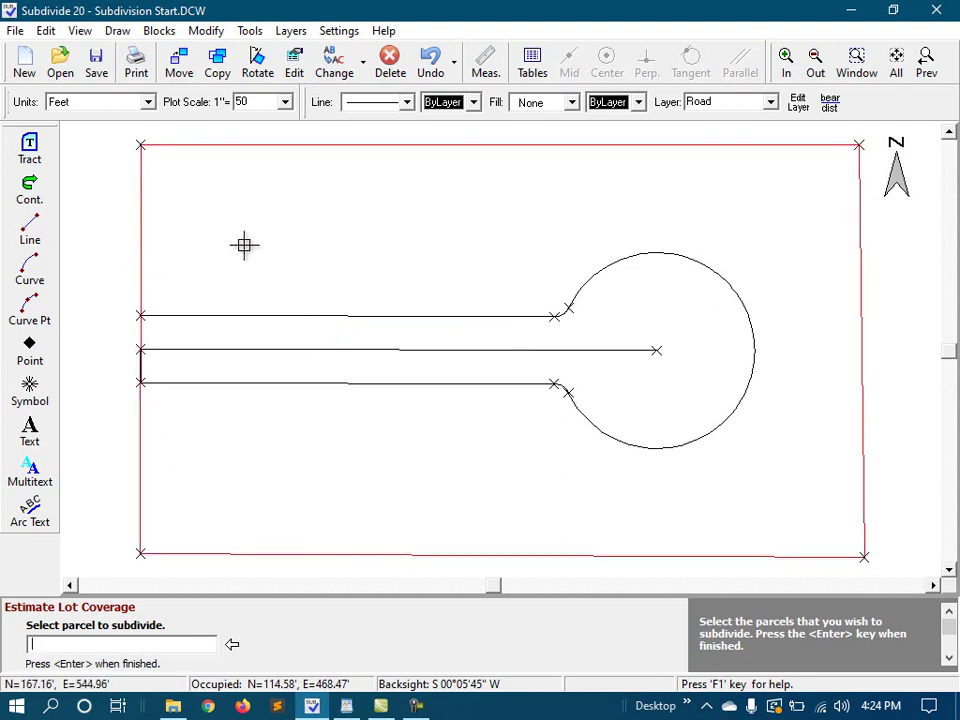
key("Return")
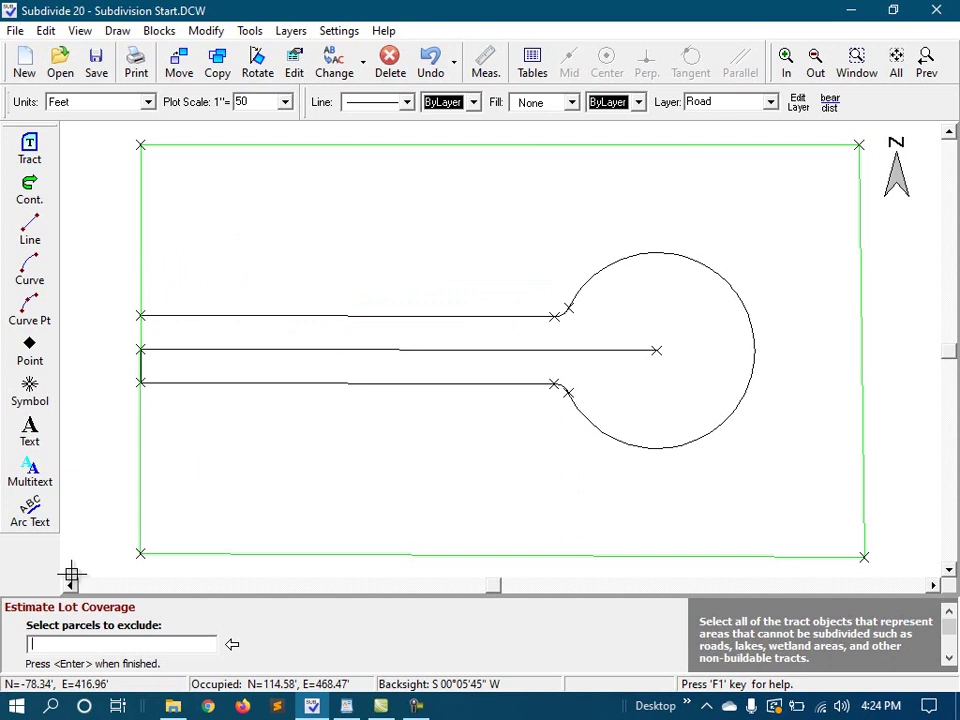
left_click(140, 330)
key("Return")
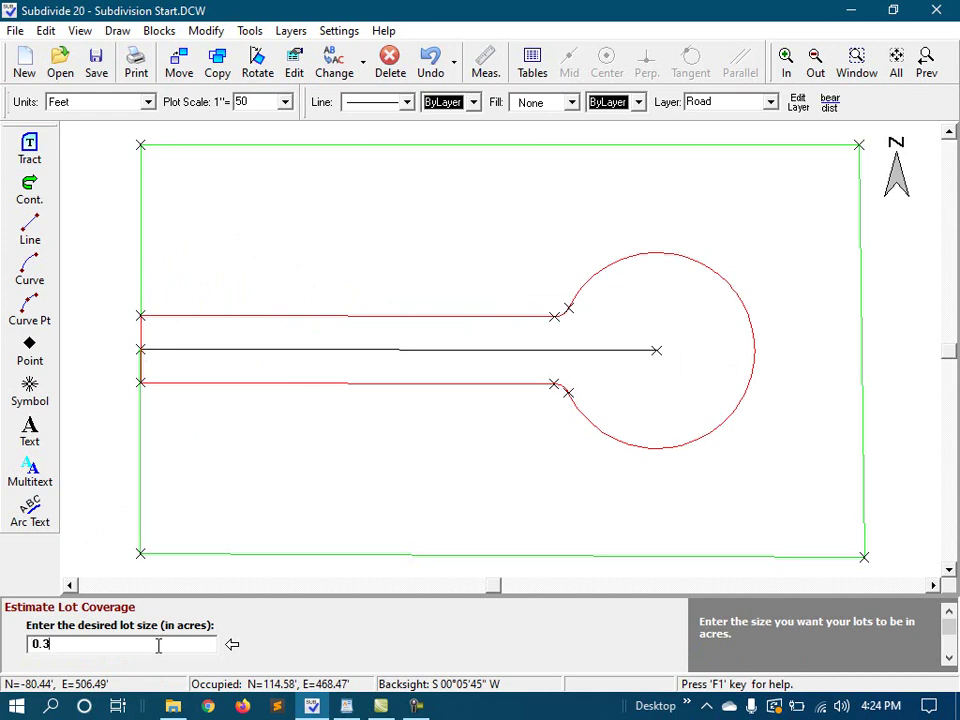
key("Return")
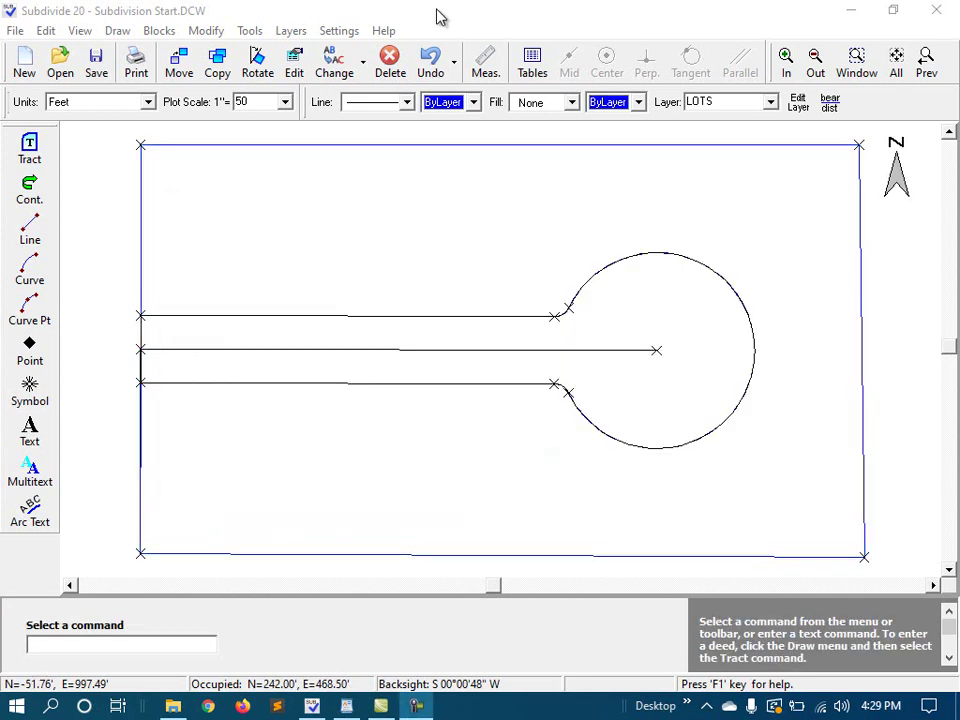
- Set up Subdivide Tract by Parts for the land around the road, with ten equal parts starting from the west side
left_click(436, 17)
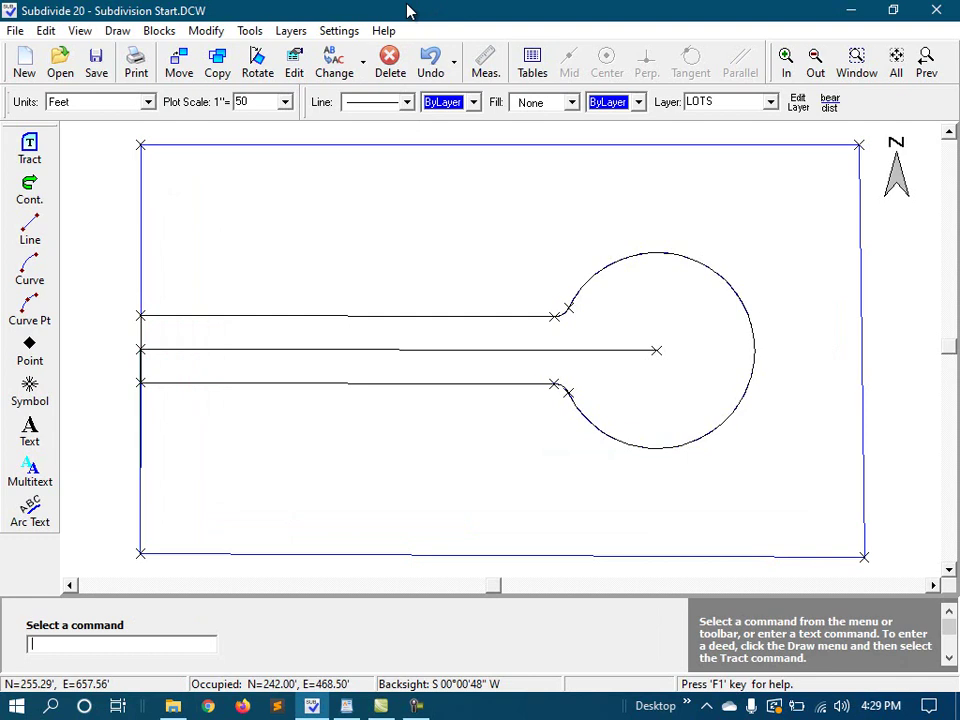
left_click(250, 30)
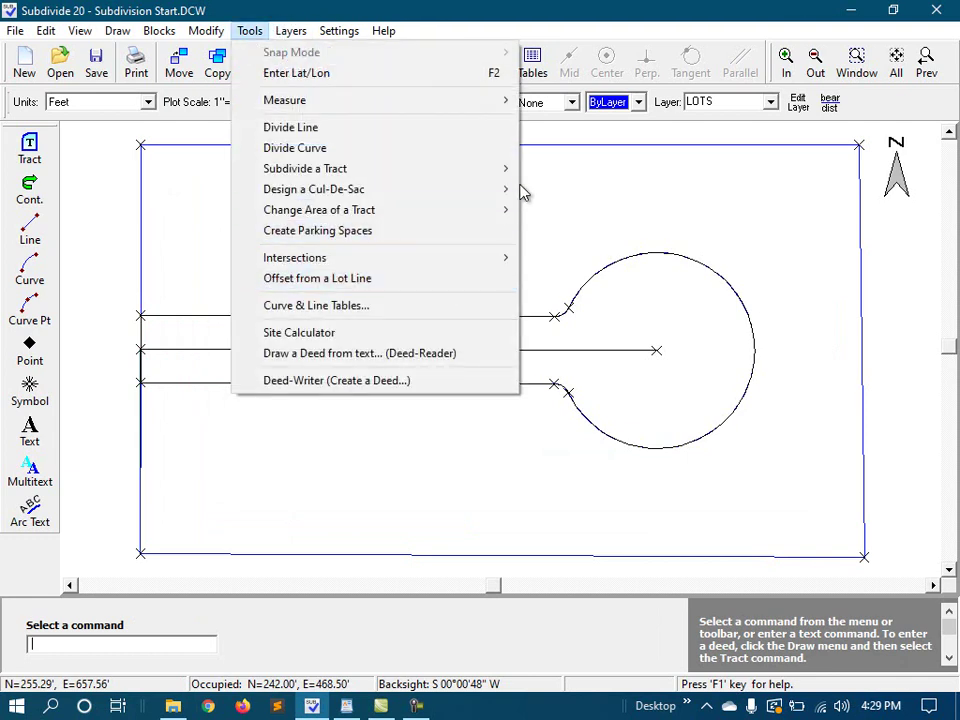
mouse_move(508, 170)
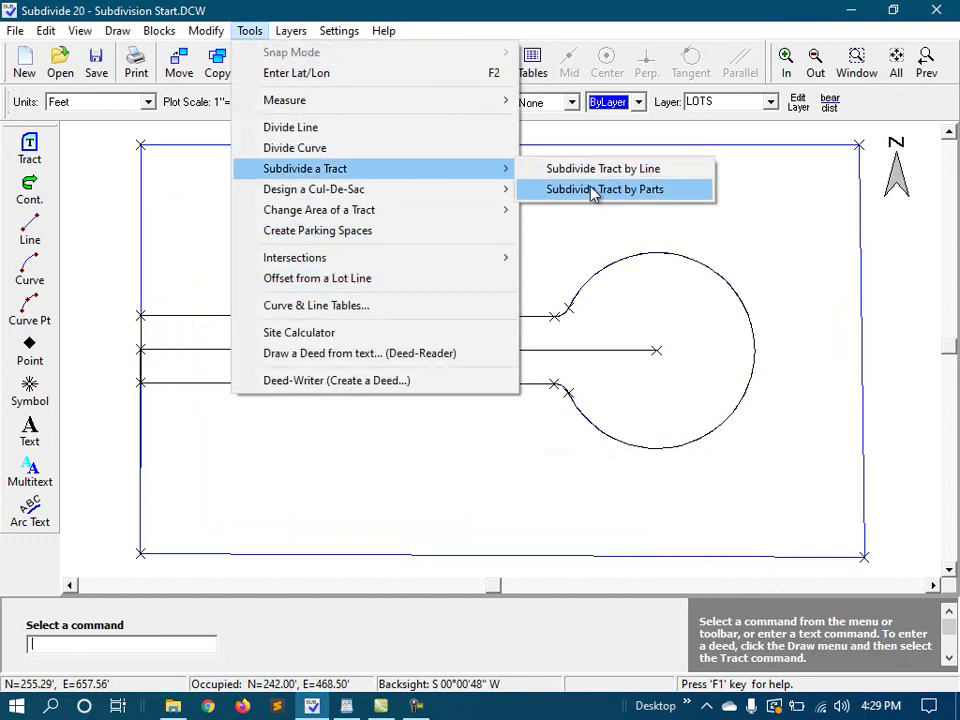
left_click(592, 192)
left_click(602, 481)
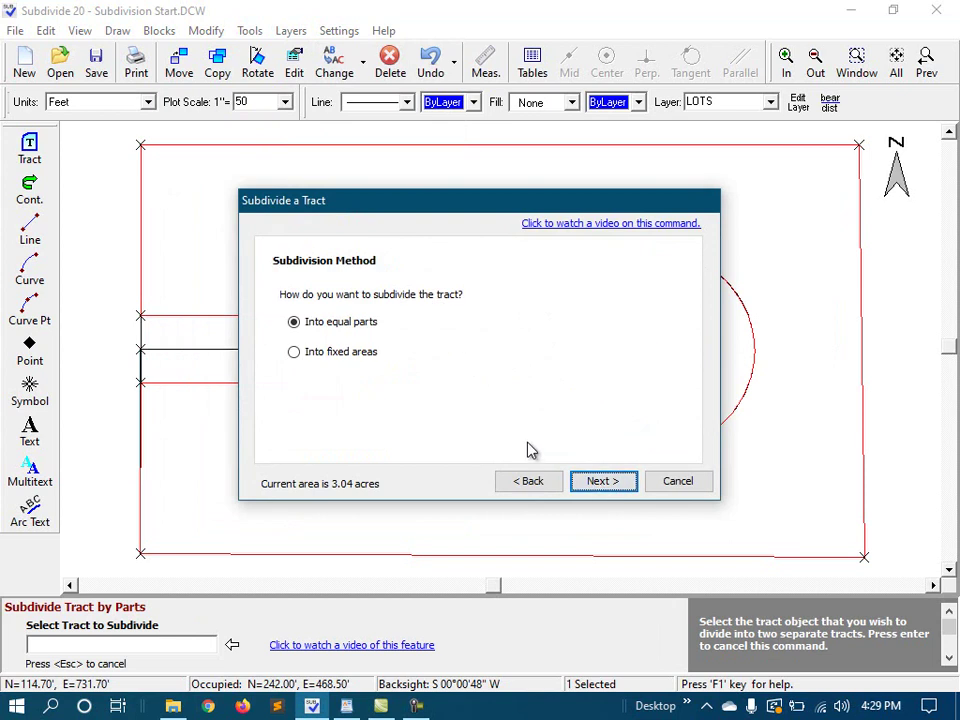
left_click(602, 481)
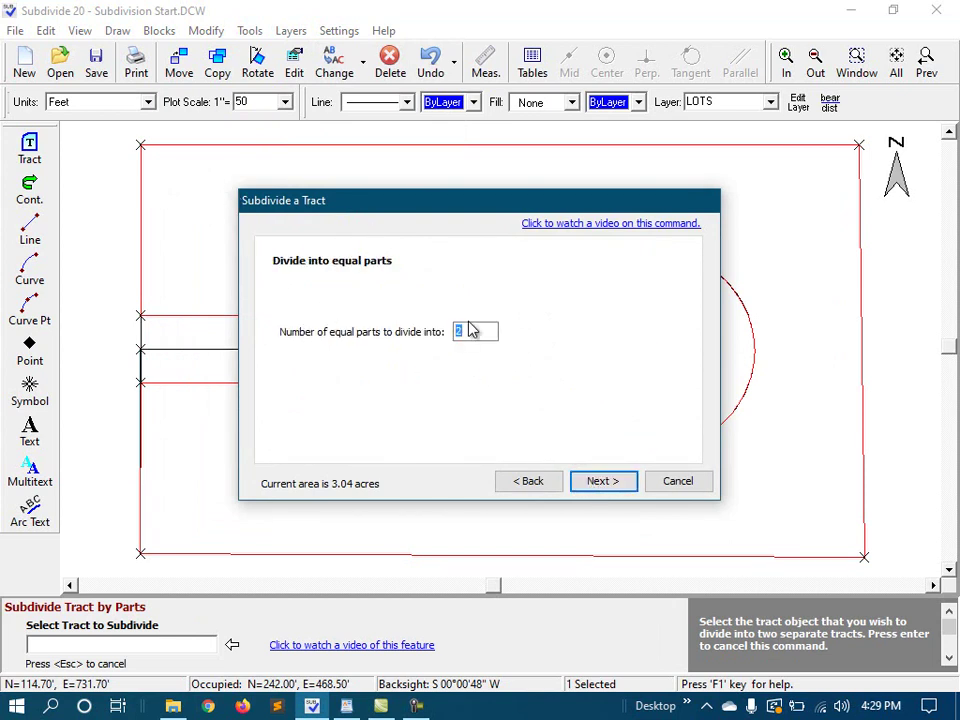
left_click(603, 481)
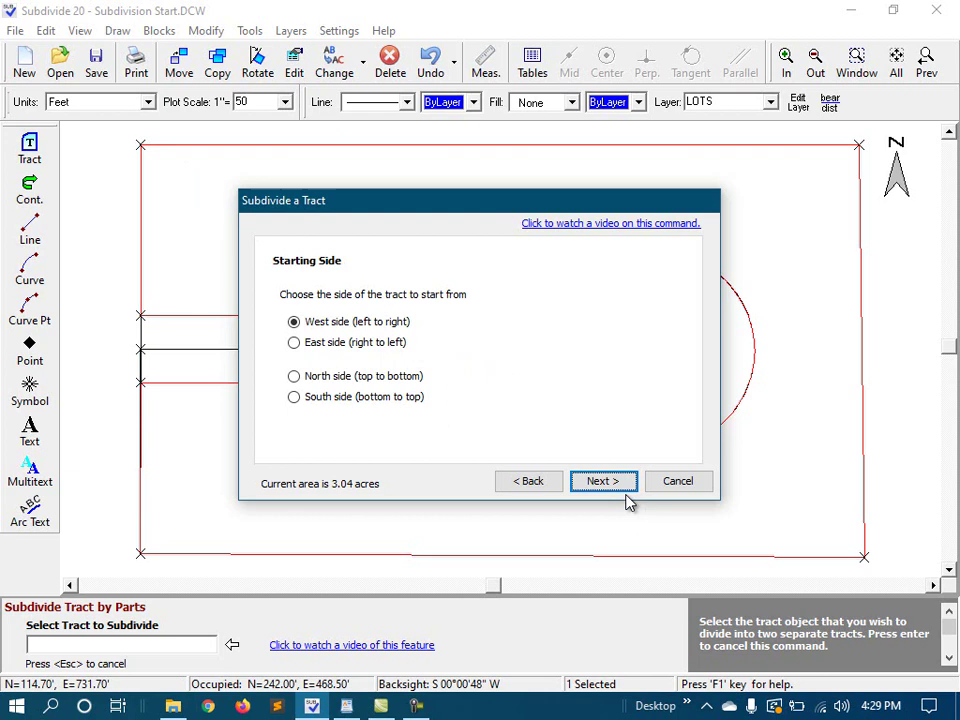
left_click(603, 481)
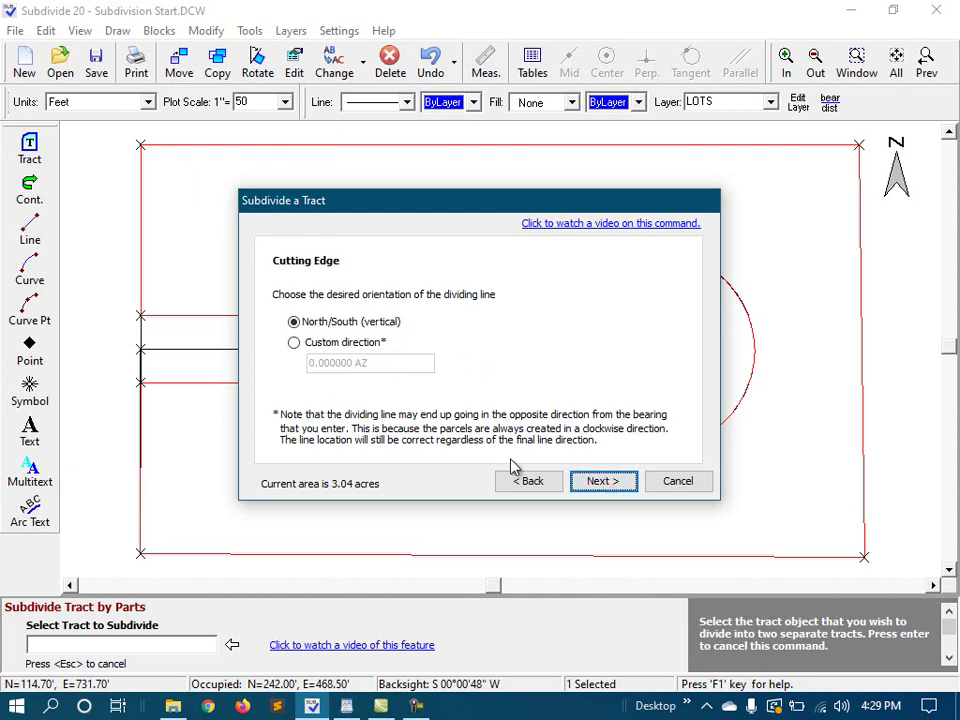
- Give the dividing lines the custom direction s0.0919w, leave the new tracts unnamed and complete the subdivision
left_click(294, 343)
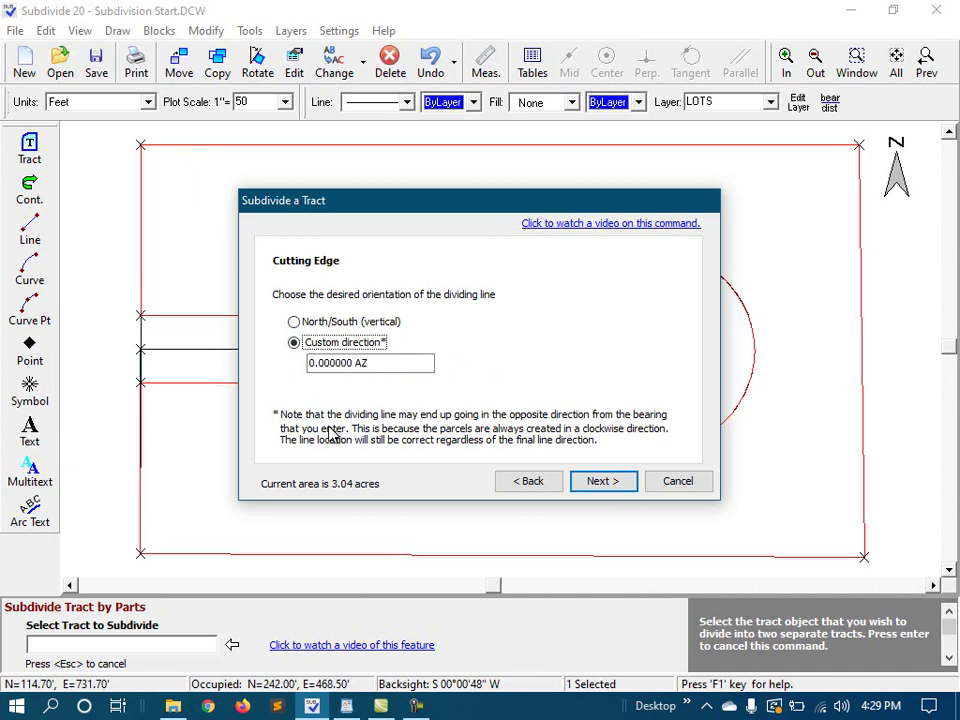
key("Tab")
type("s")
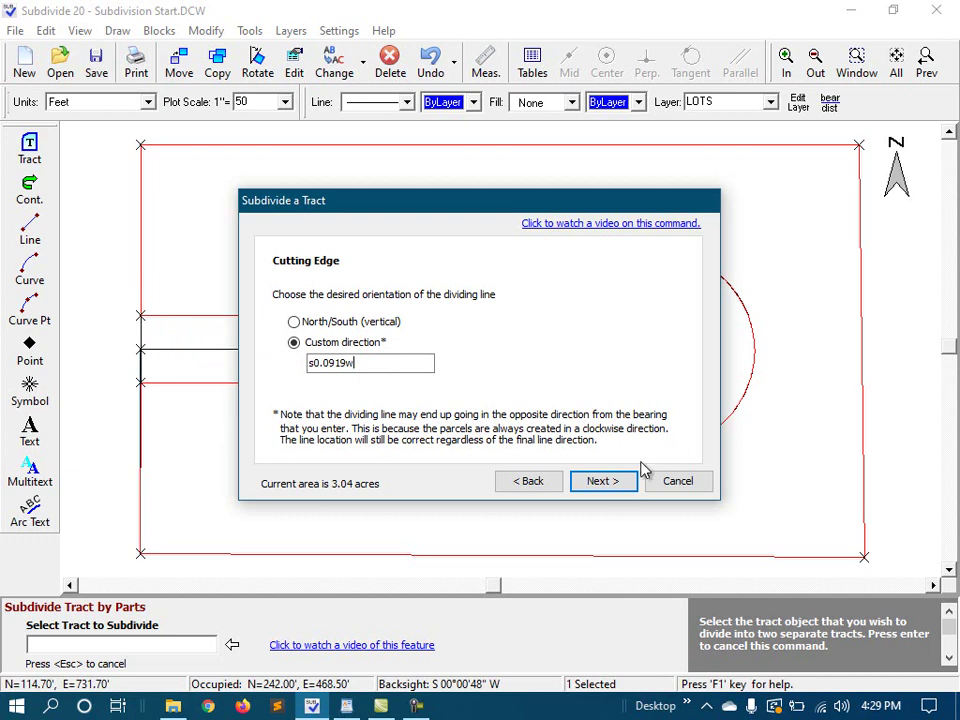
left_click(609, 484)
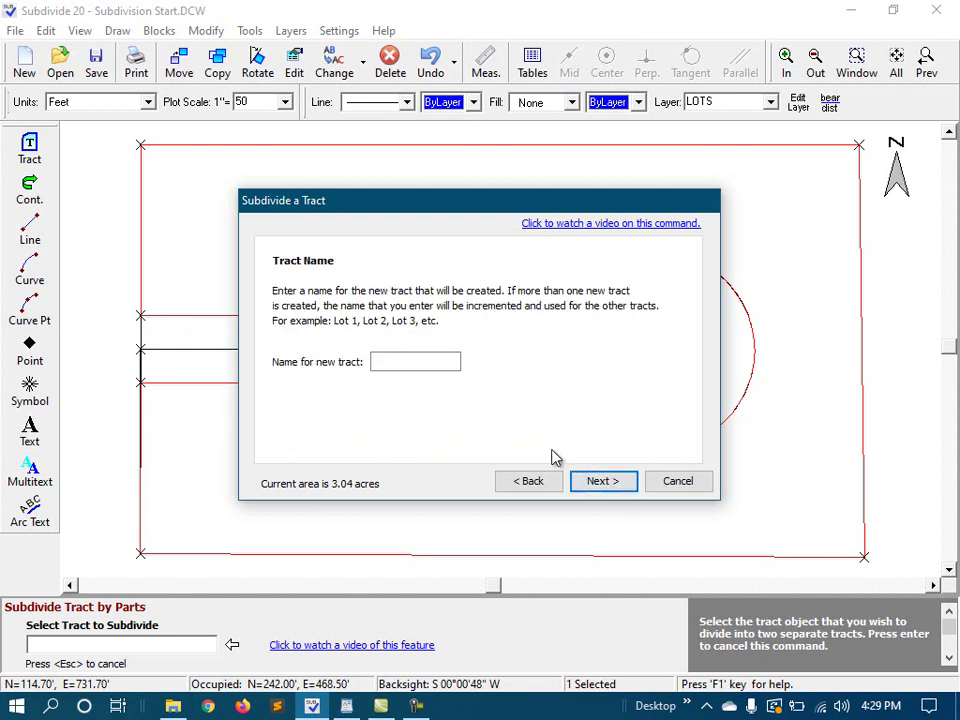
left_click(604, 483)
left_click(604, 482)
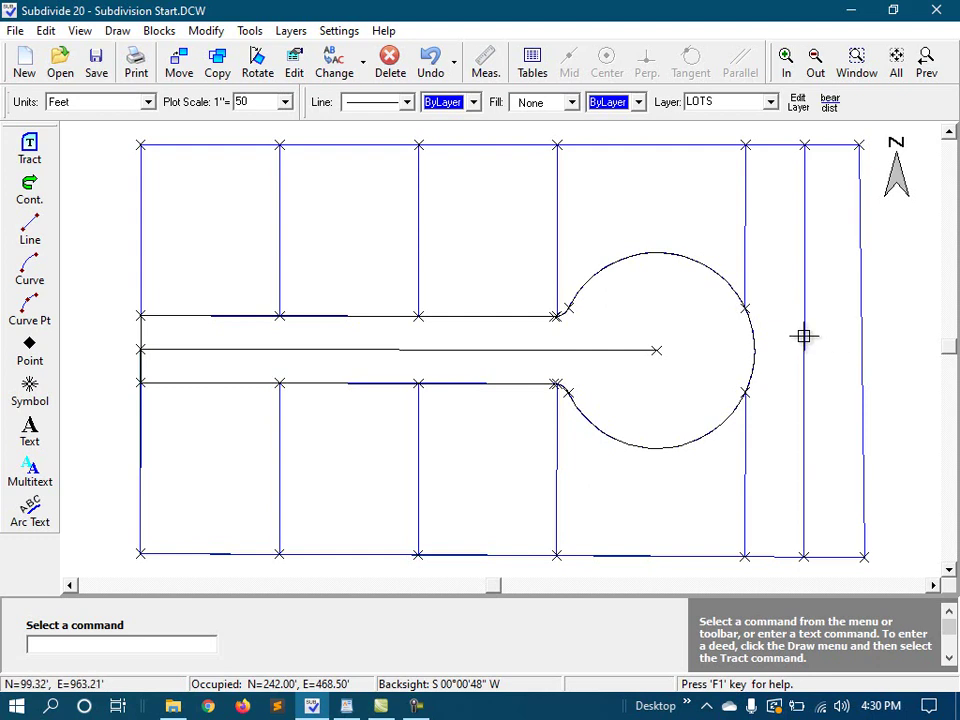
- Delete the two easternmost lots beyond the cul-de-sac
left_click(804, 336)
left_click(804, 336)
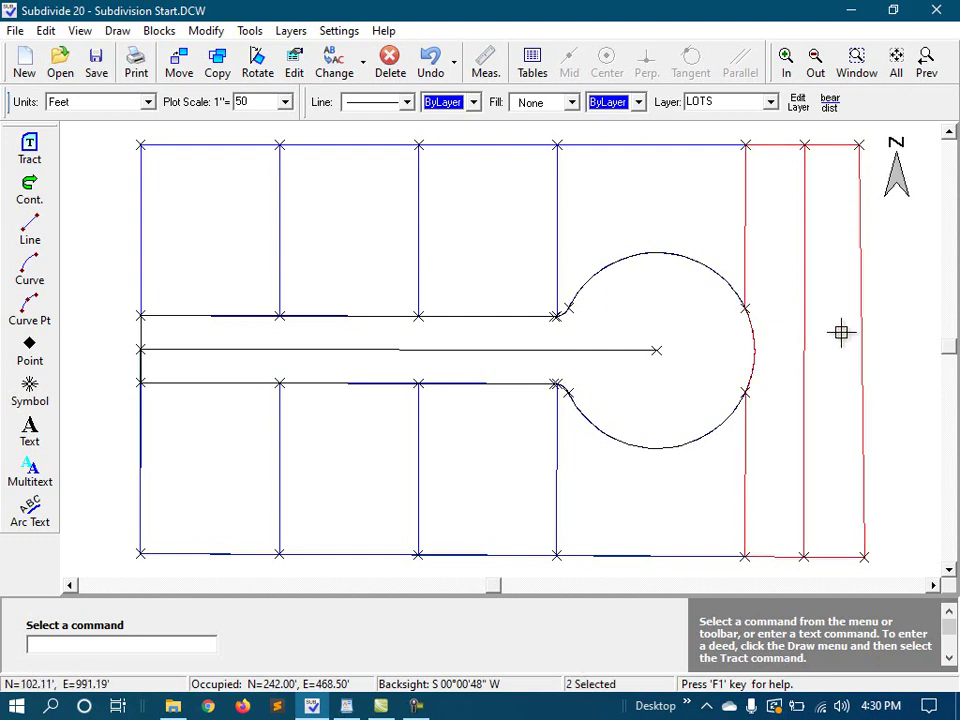
key("Delete")
key("Return")
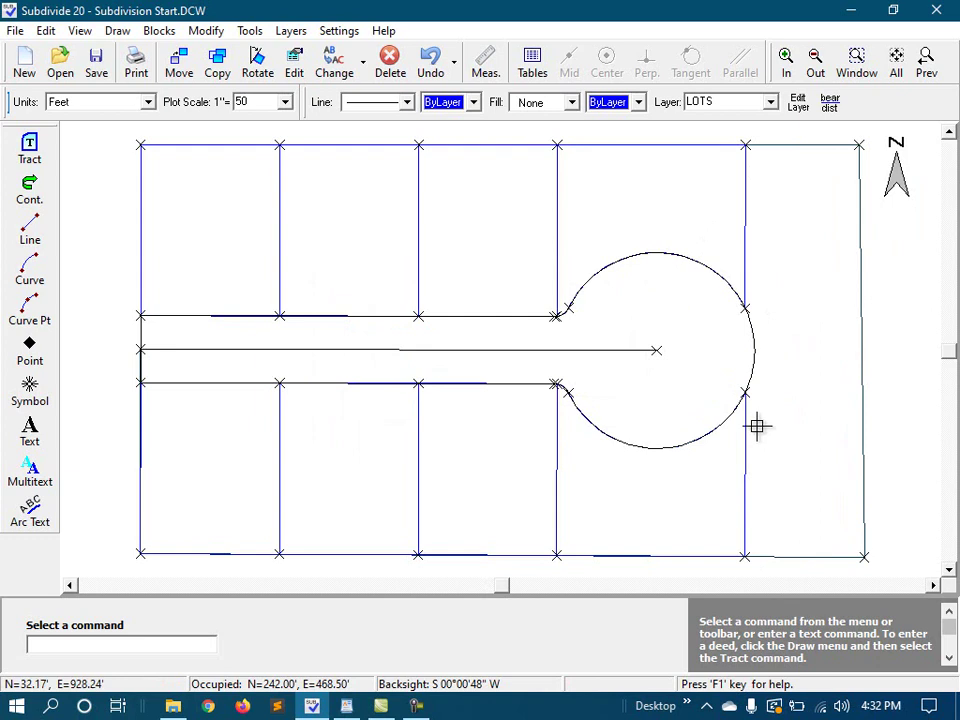
- Change the northern cul-de-sac lot's area to 13237.62 square feet by moving its east side with the Radial Side Method
left_click(255, 33)
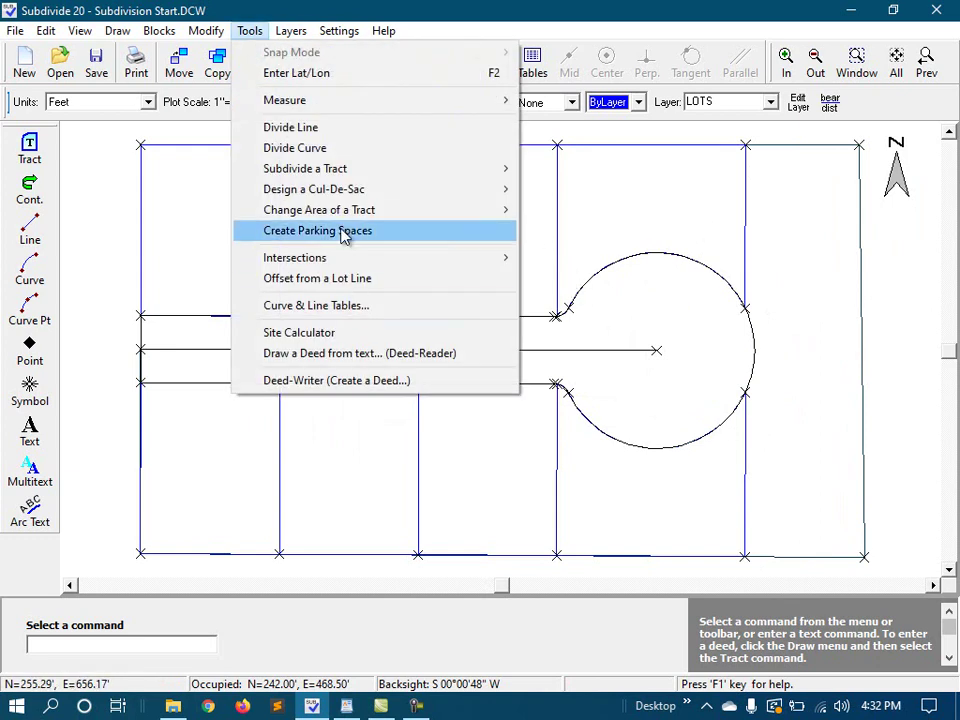
left_click(589, 251)
left_click(749, 212)
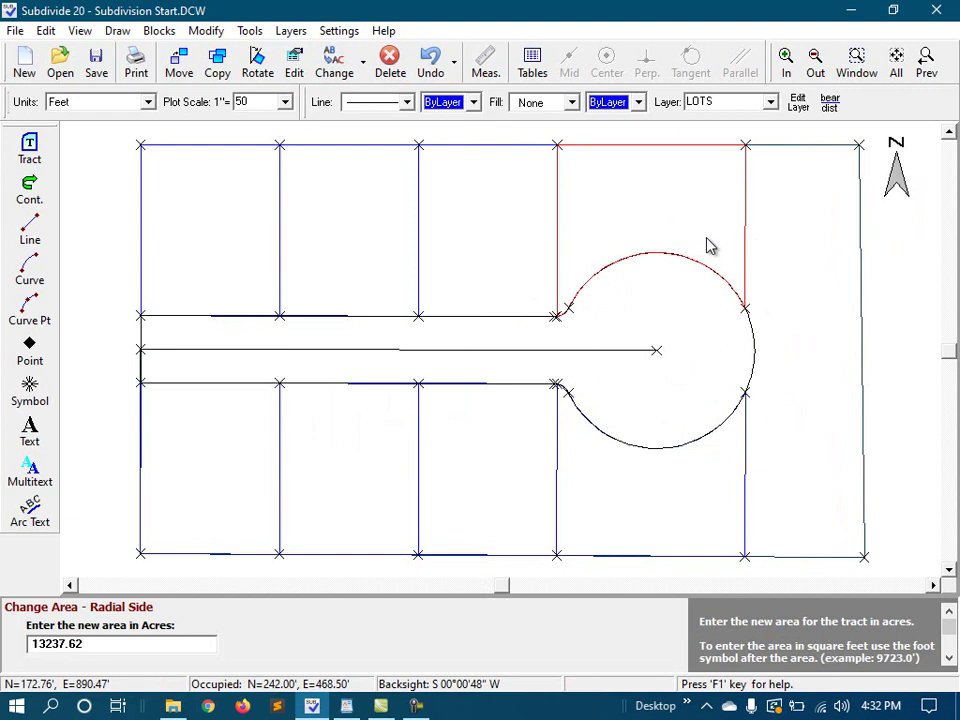
key("Return")
- Change the southern cul-de-sac lot's area by moving its east side with the Radial Side Method
left_click(250, 31)
mouse_move(400, 210)
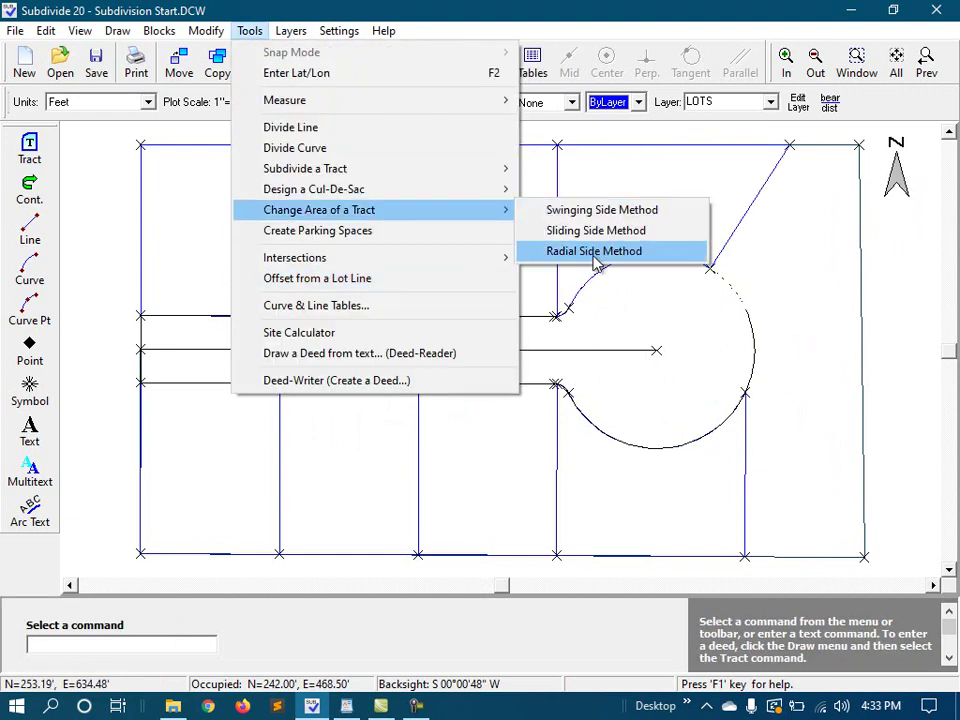
left_click(596, 253)
left_click(746, 518)
left_click(744, 456)
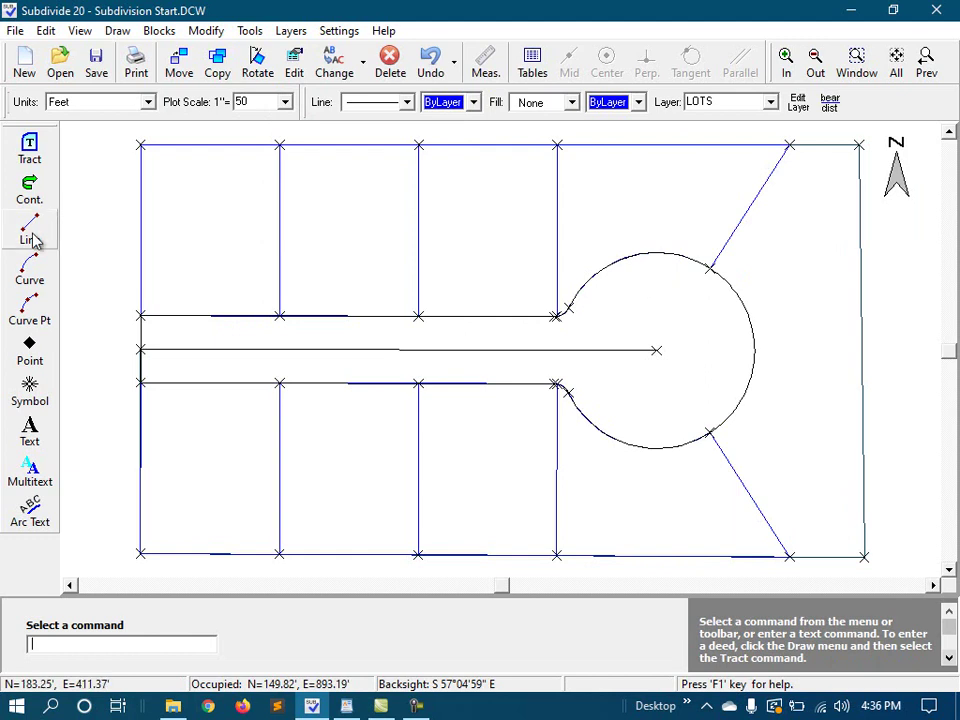
- Start an unnamed tract at the northern radial line's cul-de-sac end, tracing it to the northeast corner, down the east boundary and back to the arc
left_click(30, 150)
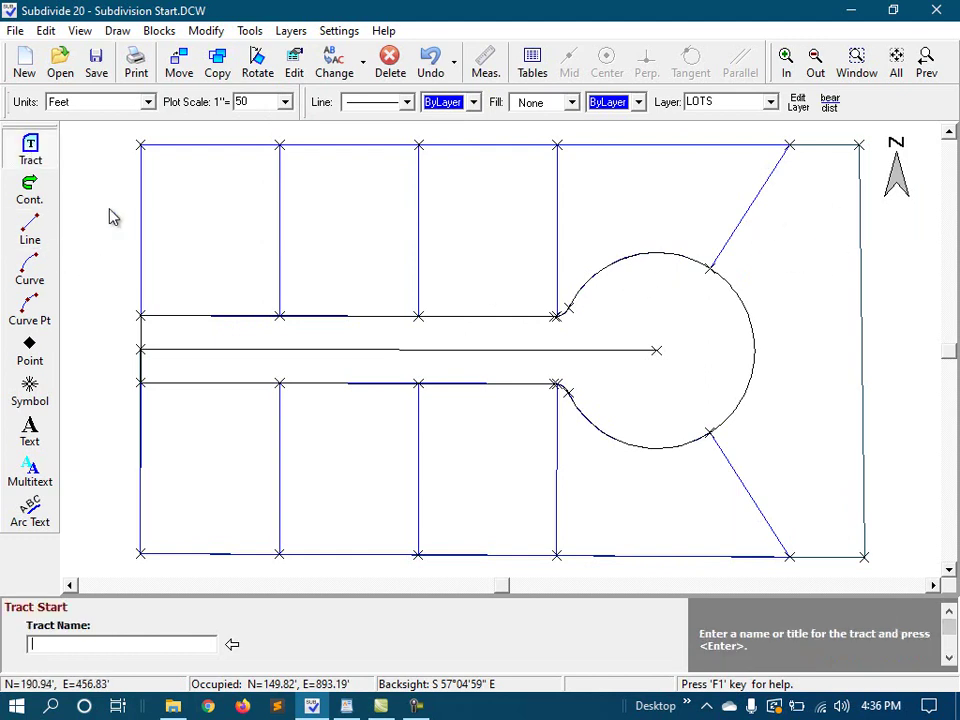
key("Return")
left_click(709, 267)
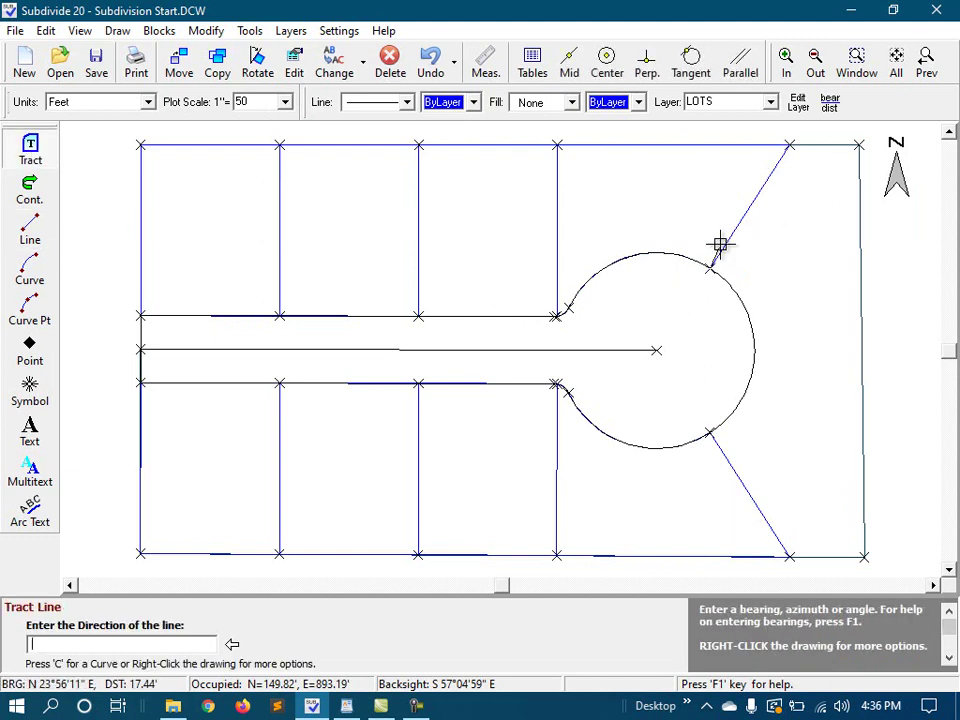
left_click(789, 145)
left_click(859, 145)
left_click(861, 344)
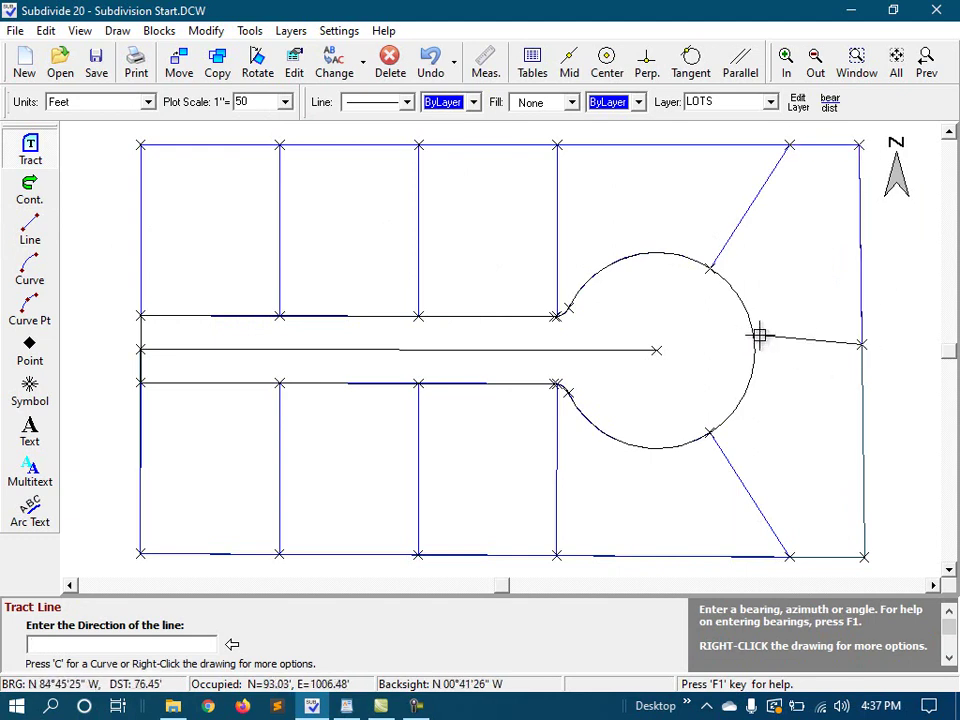
left_click(753, 338)
- Follow the cul-de-sac arc back to the tract's starting point using Curve By Points and close the northeast tract
right_click(772, 262)
left_click(804, 360)
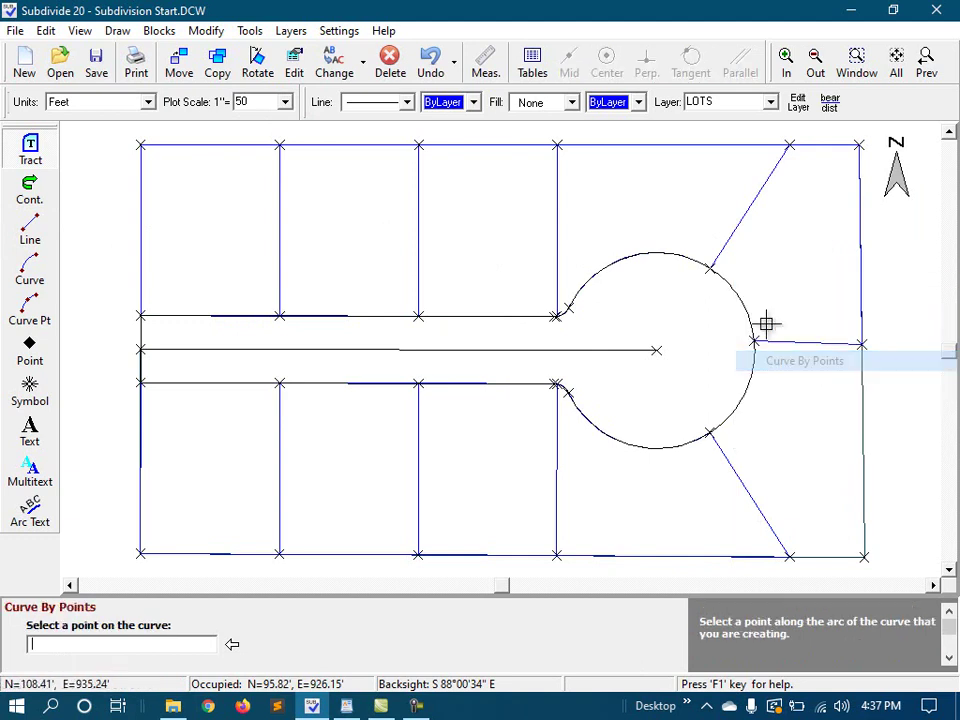
left_click(737, 294)
left_click(709, 268)
right_click(736, 240)
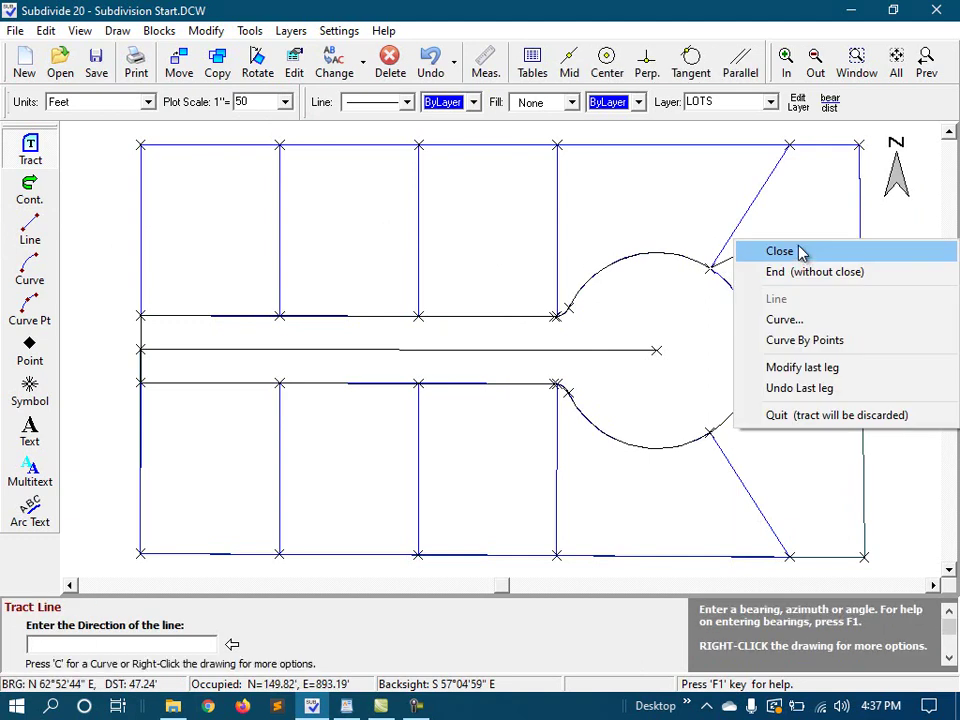
left_click(797, 252)
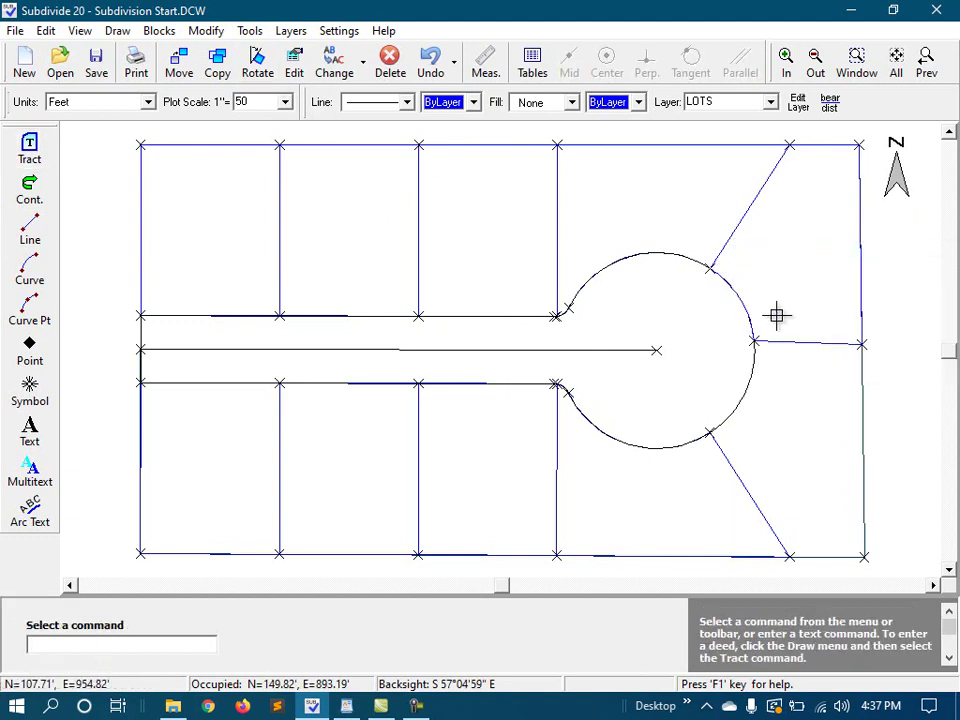
- Change the northeast lot's area by moving its south side with the Radial Side Method
left_click(255, 31)
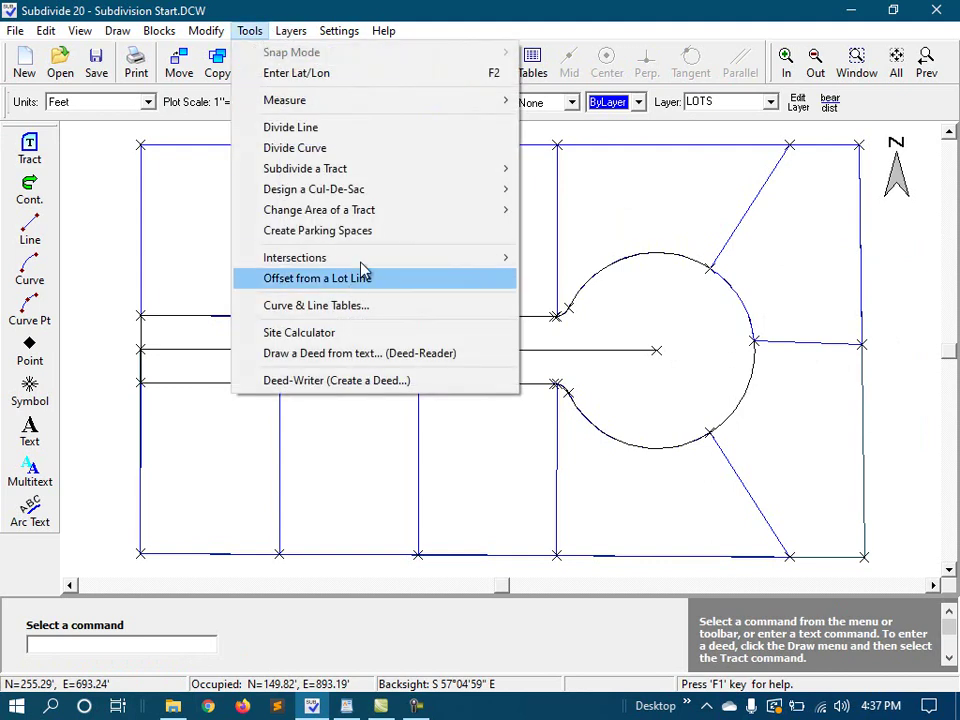
mouse_move(381, 216)
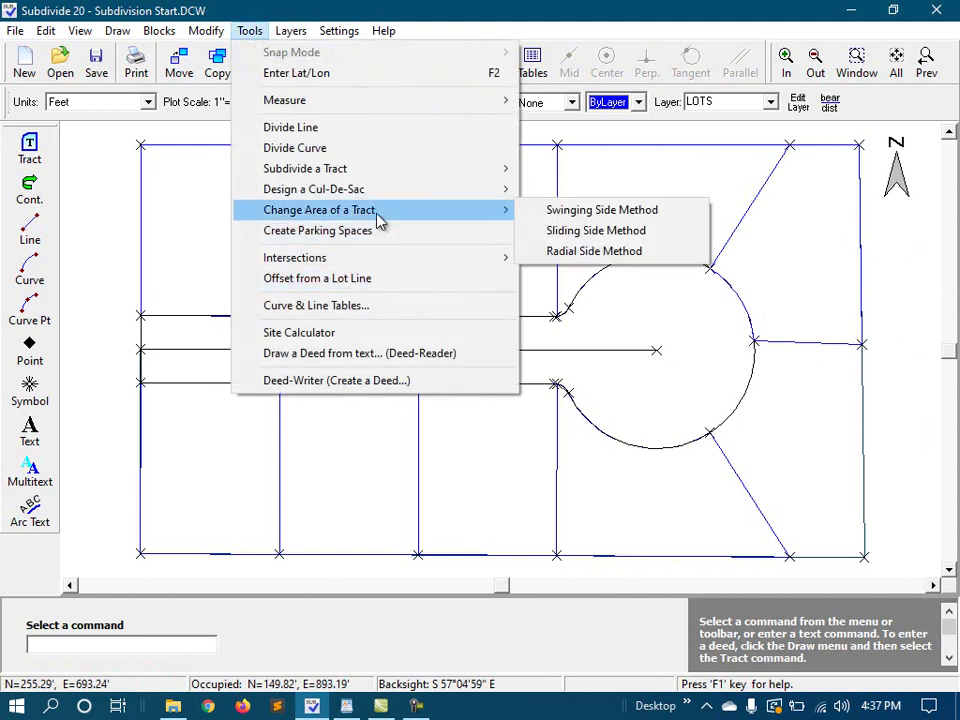
left_click(594, 251)
left_click(809, 350)
key("Return")
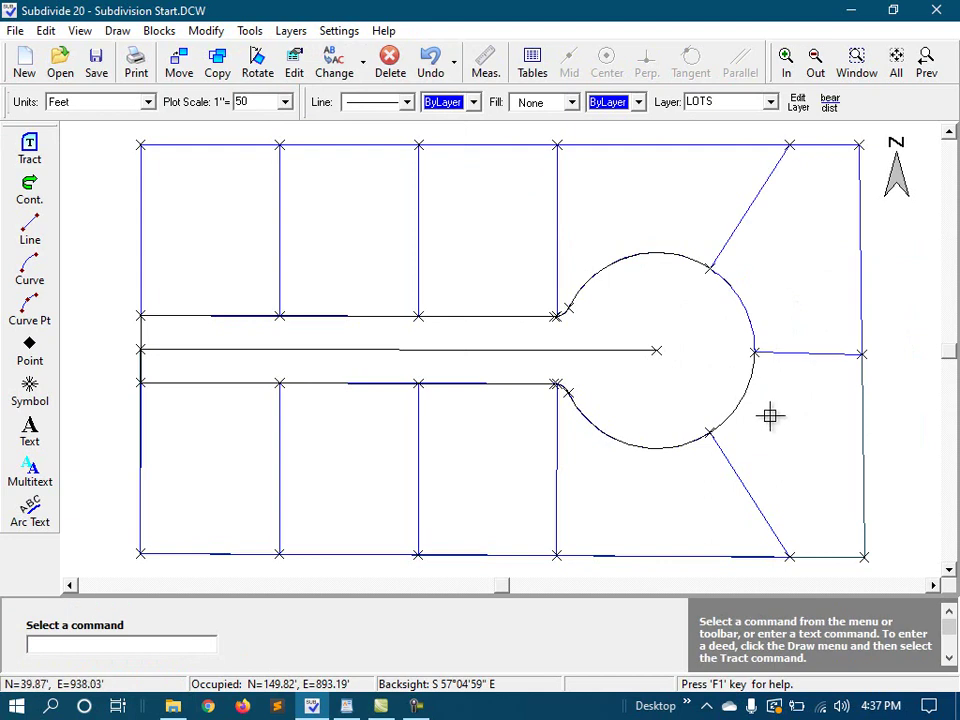
- Start an unnamed southeast tract at the cul-de-sac's east point, tracing the shared lot line, the outer boundary and the southern radial line
left_click(30, 148)
key("Return")
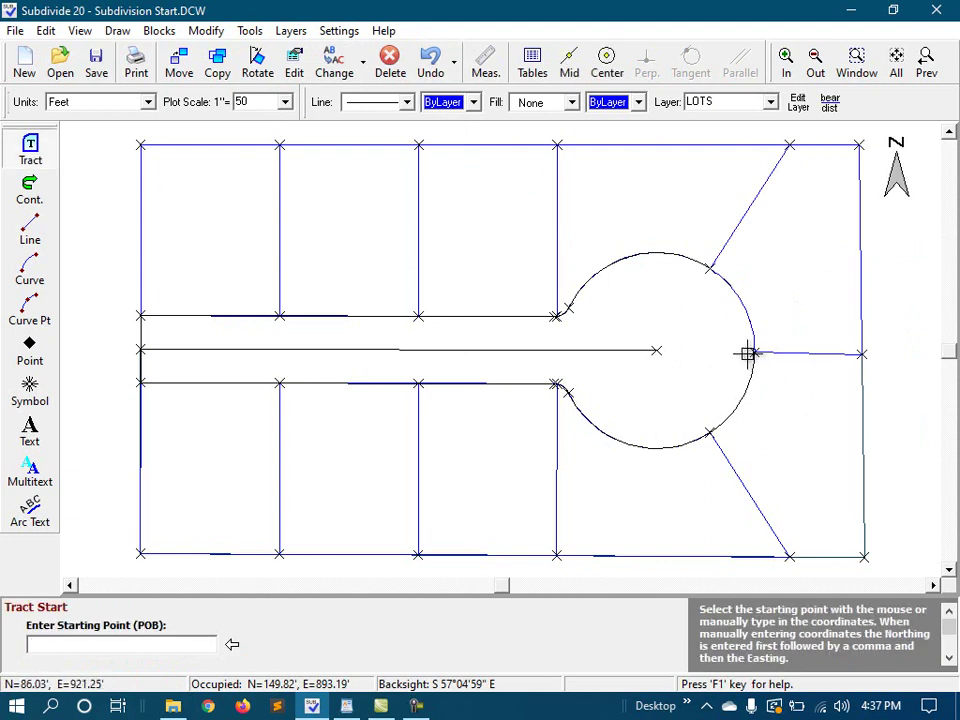
left_click(756, 351)
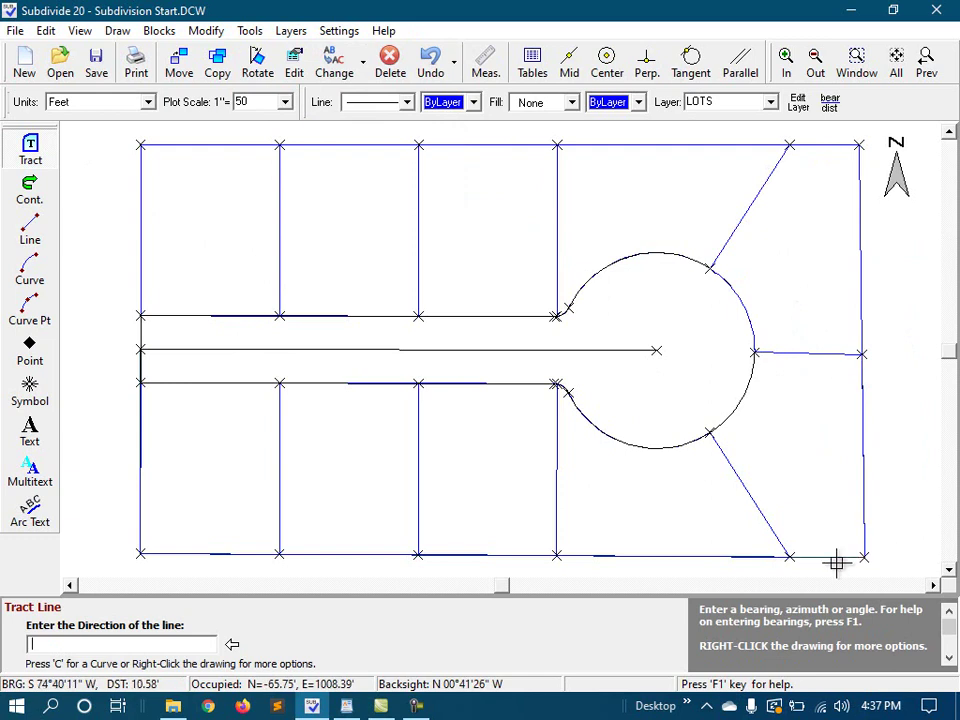
- Follow the cul-de-sac arc back to the southeast tract's starting point using Curve By Points and close the tract
right_click(767, 406)
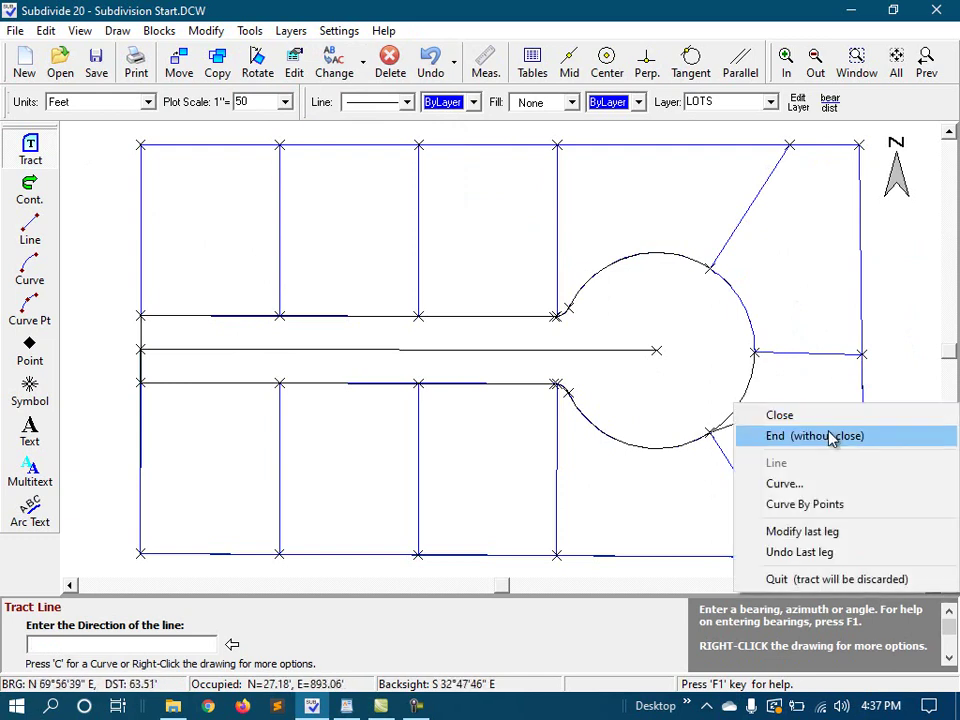
left_click(830, 505)
left_click(744, 394)
left_click(755, 348)
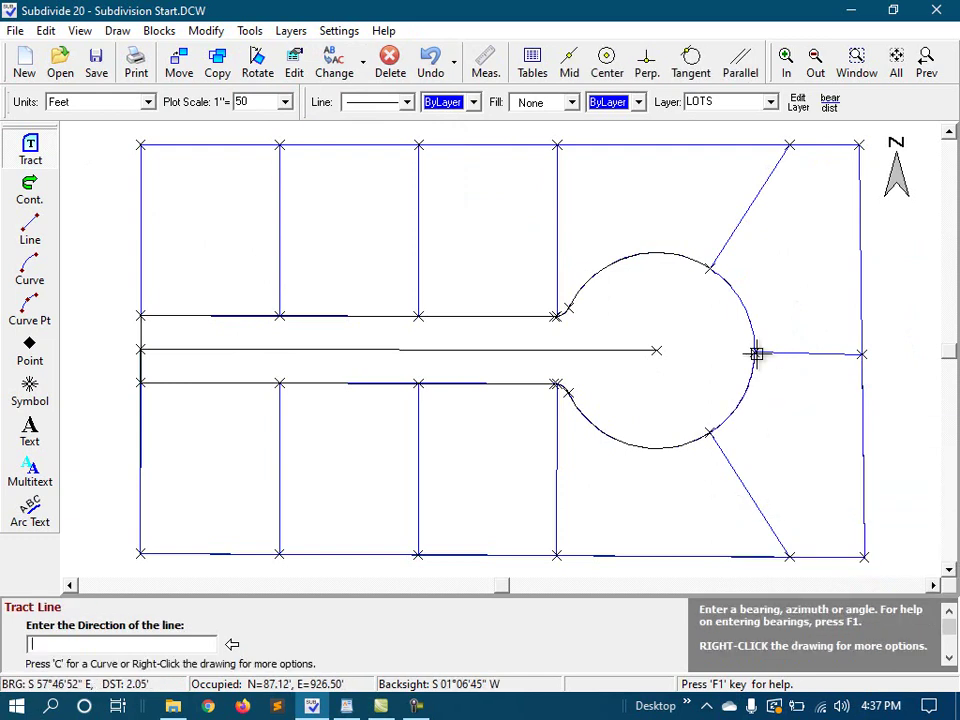
right_click(790, 294)
left_click(817, 303)
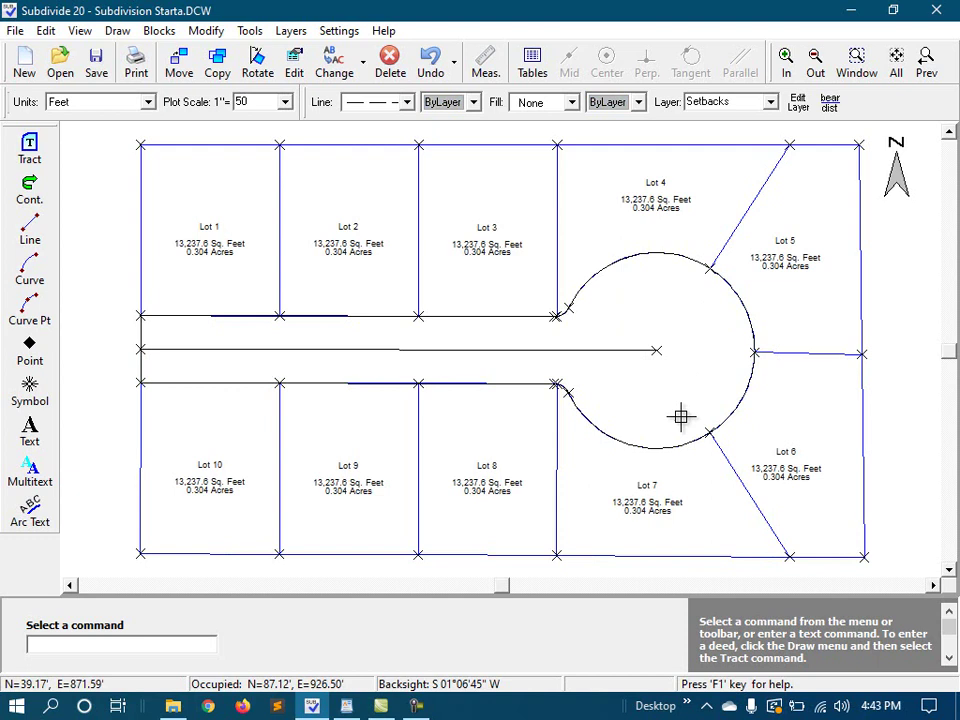
- Offset the Lot 1 tract inward with Offset Tract to form its setback lines, and continue with the Lot 2 tract
scroll(644, 535, "up", 3)
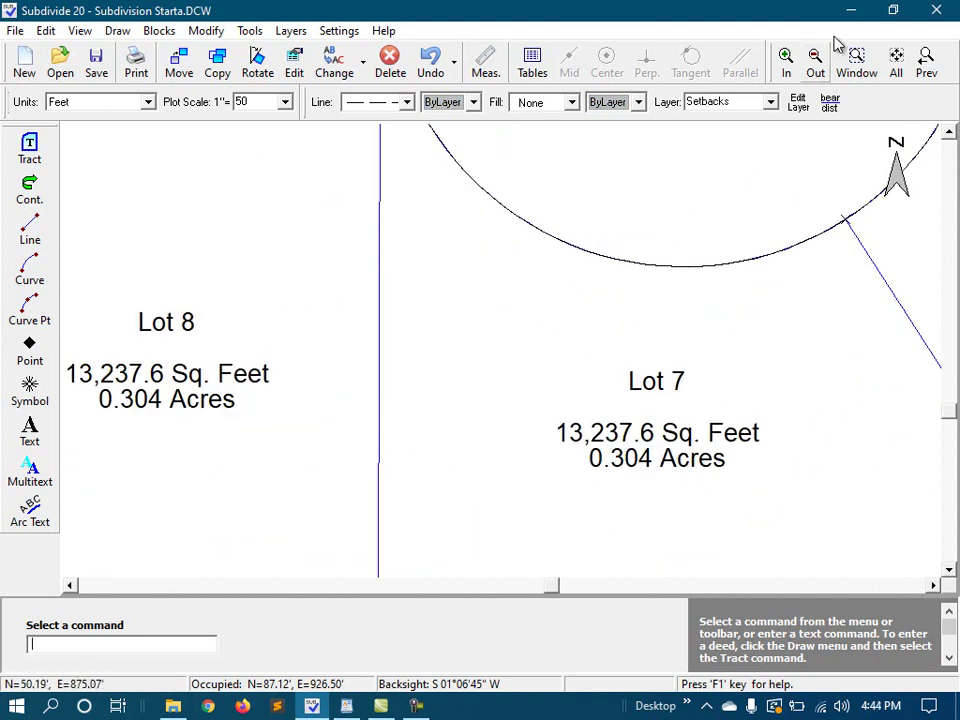
left_click(896, 62)
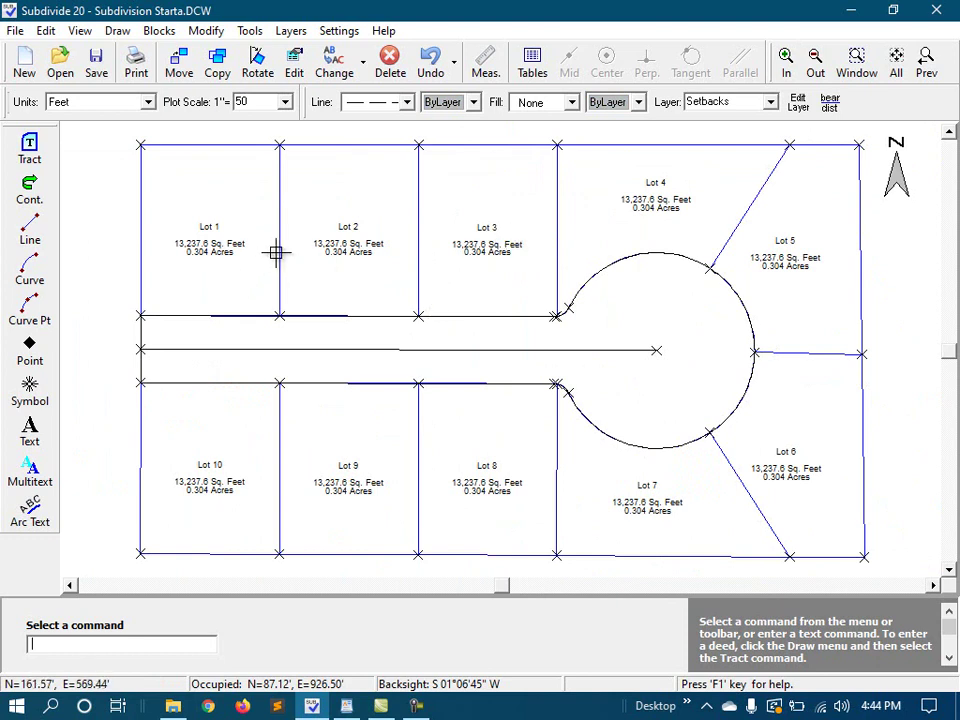
right_click(337, 181)
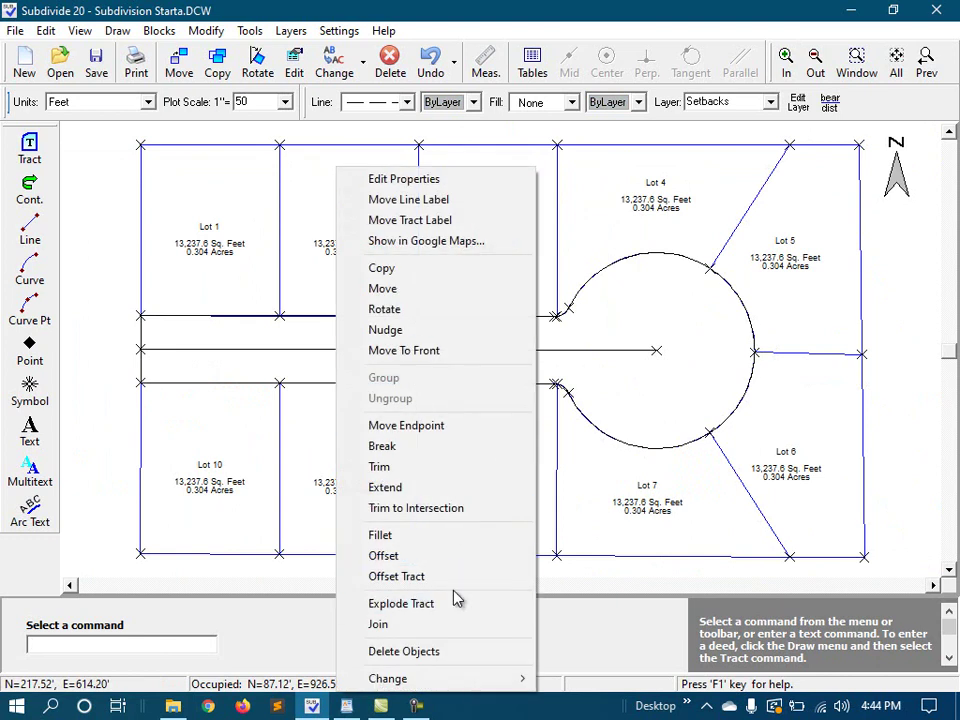
left_click(447, 577)
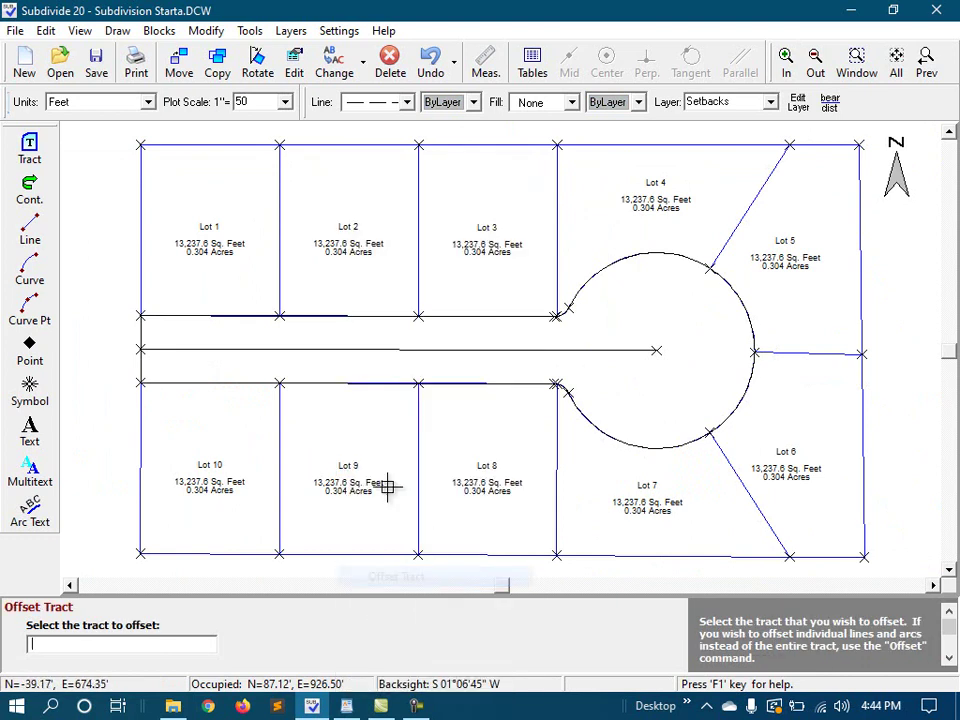
left_click(186, 146)
left_click(194, 167)
key("Return")
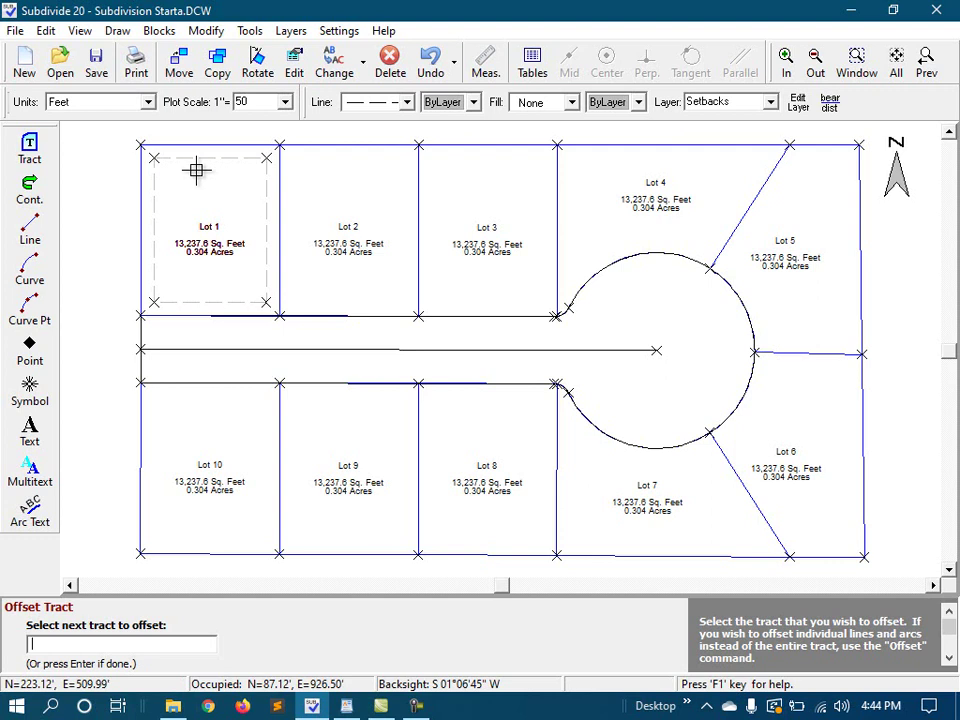
left_click(315, 175)
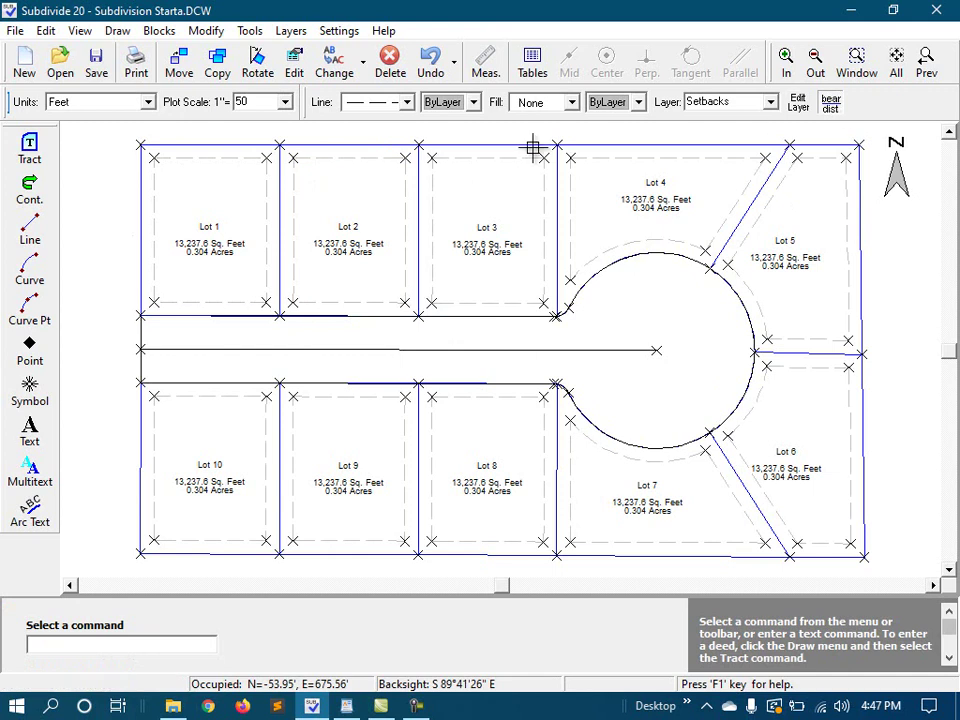
- Toggle on bearing and distance annotations for Lot 1's west side, the lot lines between Lots 1 to 4, and Lot 3's north side
left_click(334, 68)
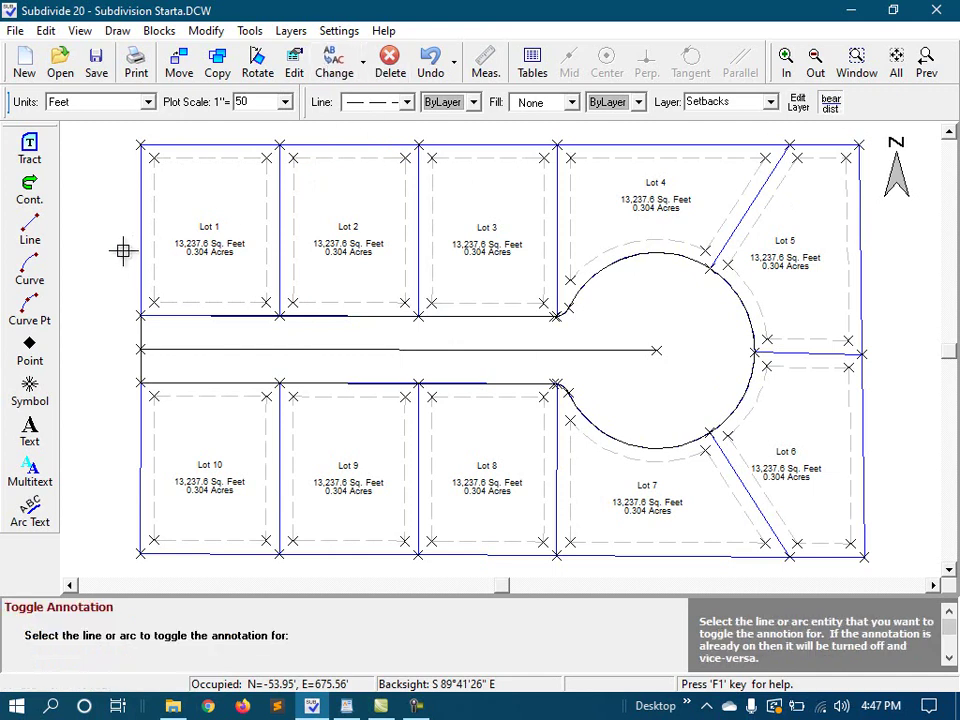
left_click(140, 225)
left_click(281, 232)
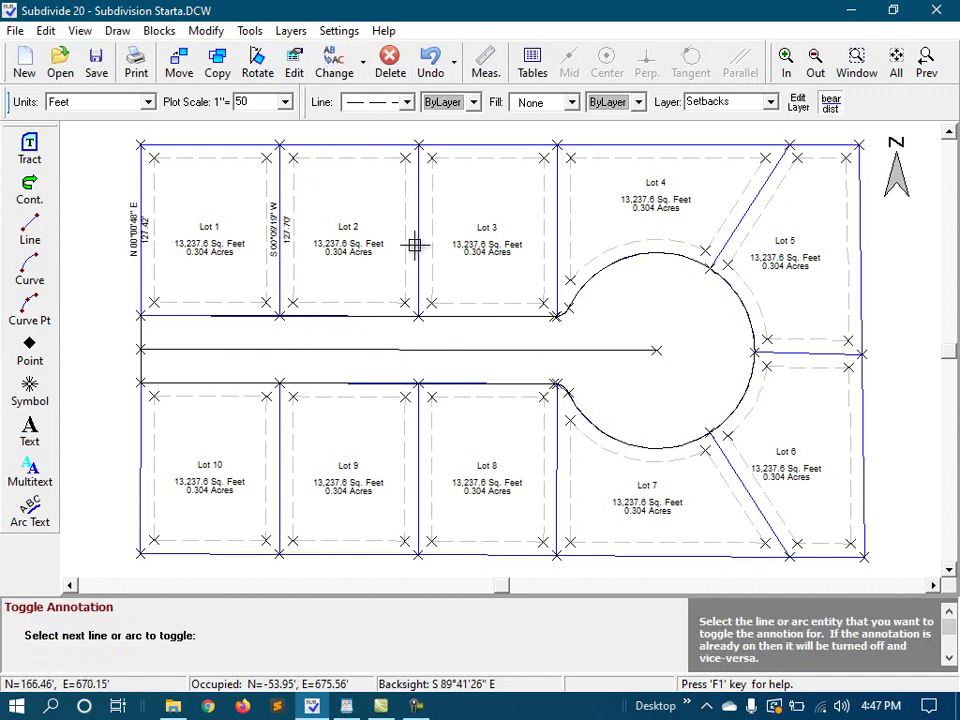
left_click(420, 240)
left_click(555, 210)
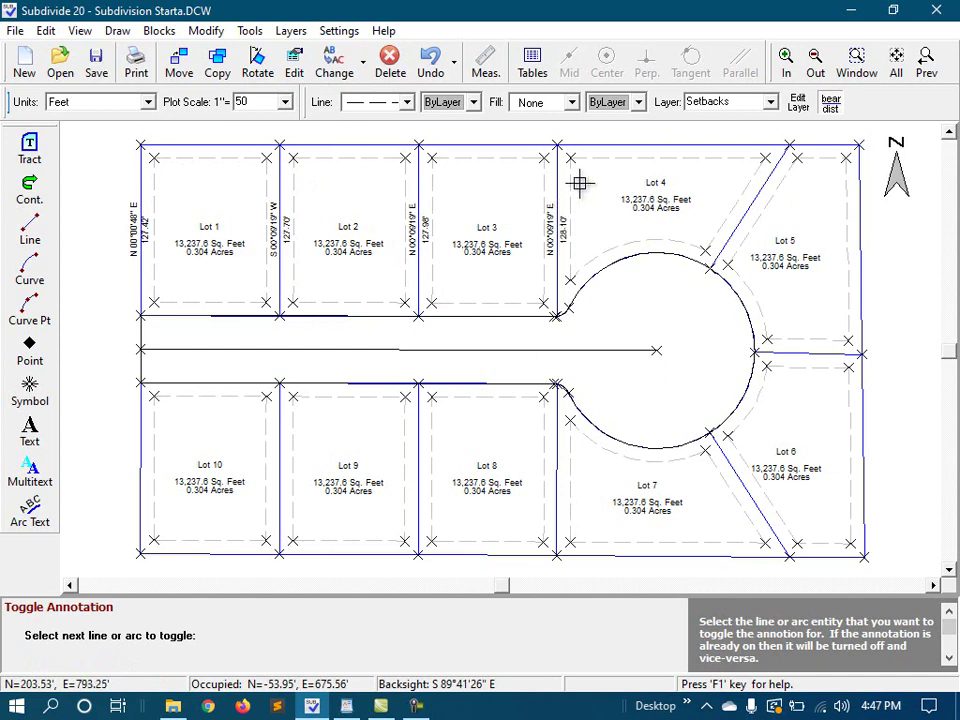
left_click(521, 145)
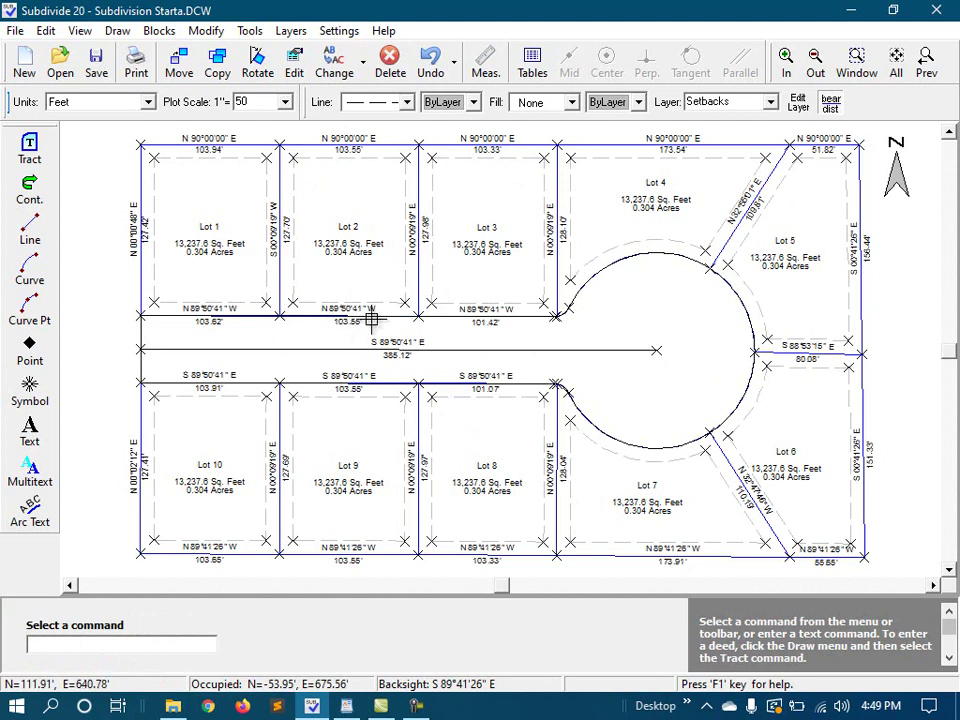
- Turn off automatic annotation placement for the road centerline and place its distance on the left side with the bearing
scroll(375, 313, "up", 2)
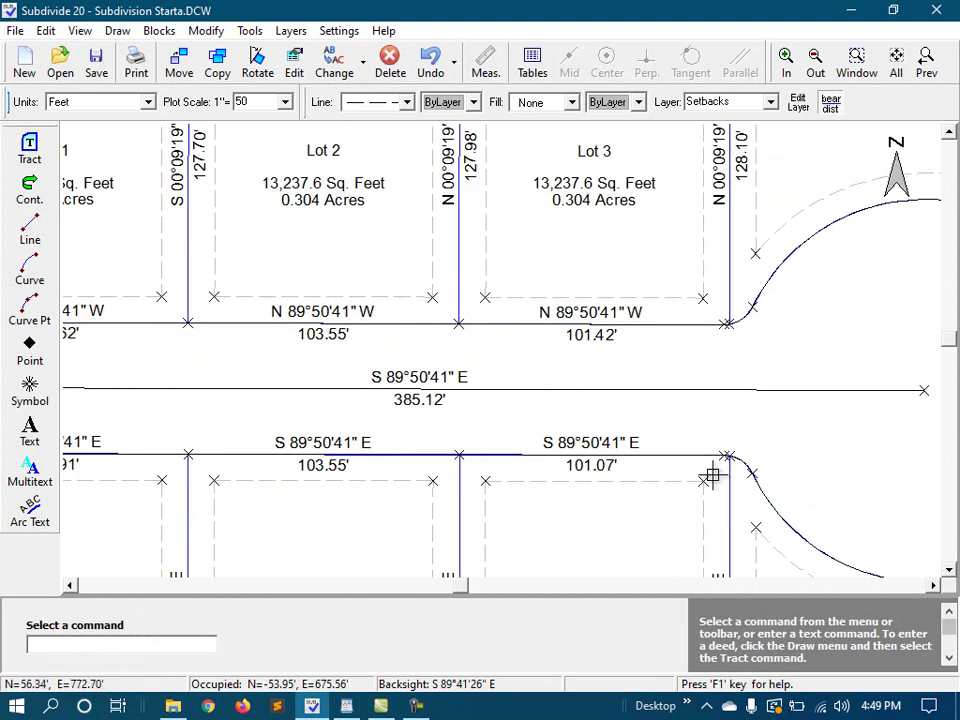
left_click(477, 391)
right_click(477, 391)
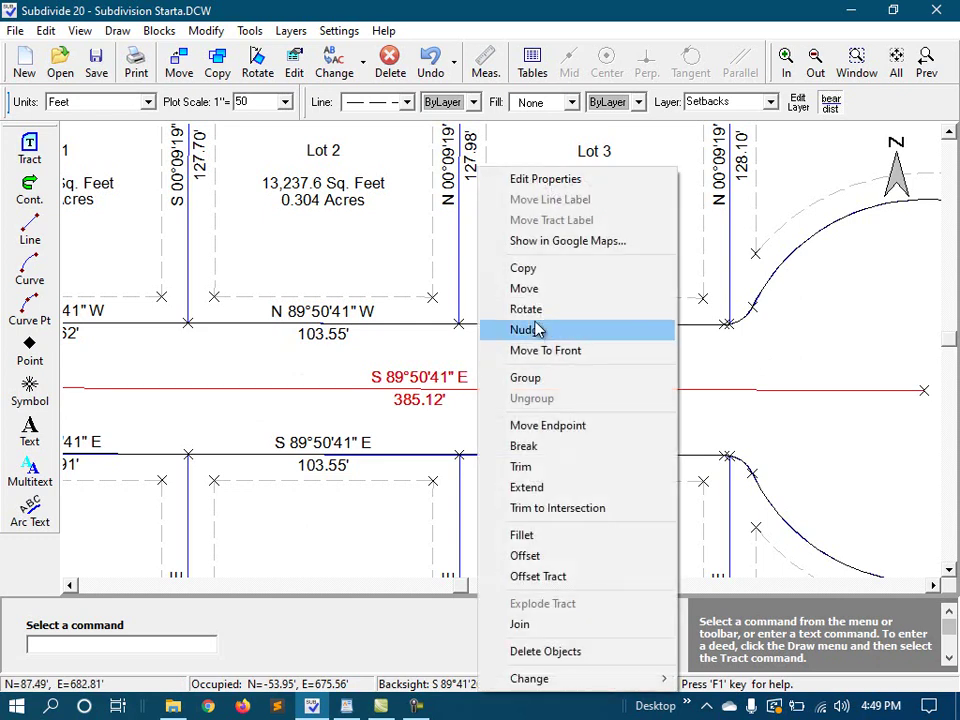
left_click(535, 182)
left_click(358, 232)
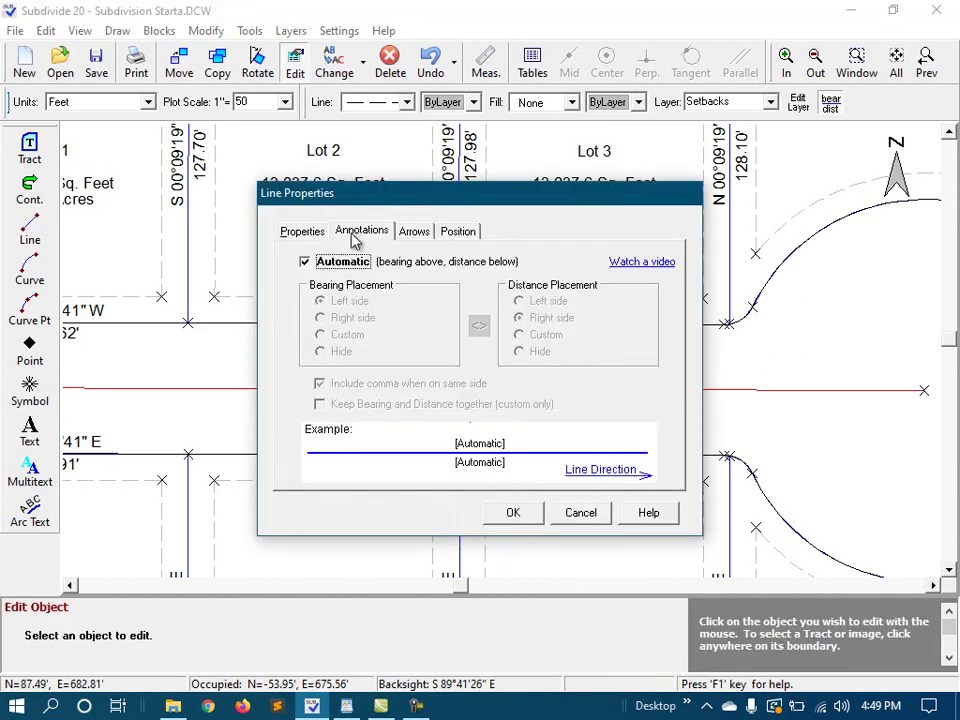
left_click(321, 261)
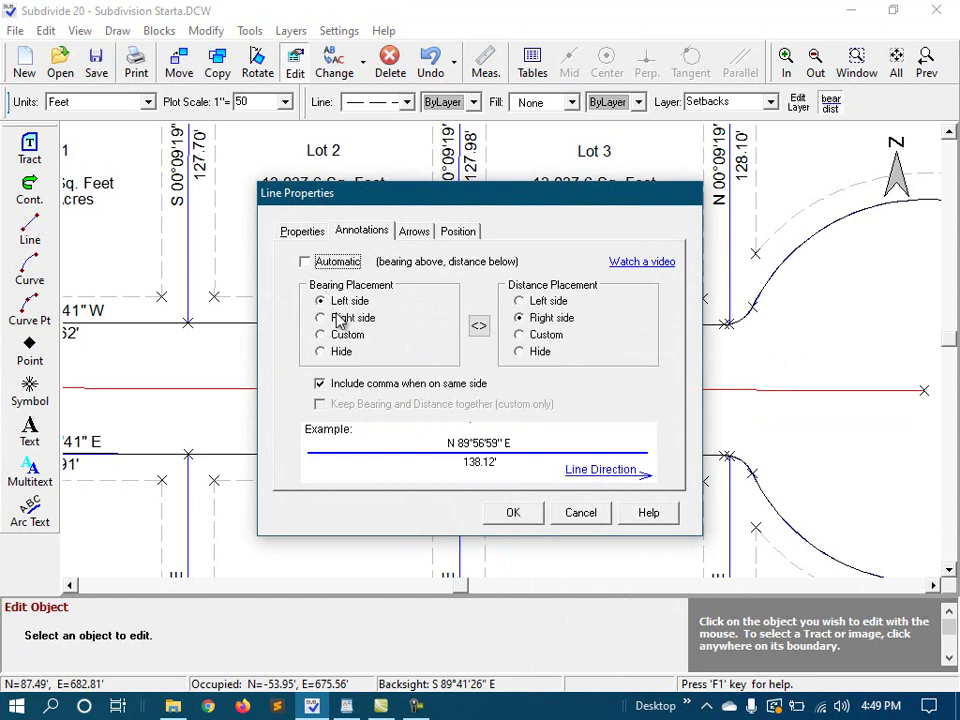
left_click(548, 301)
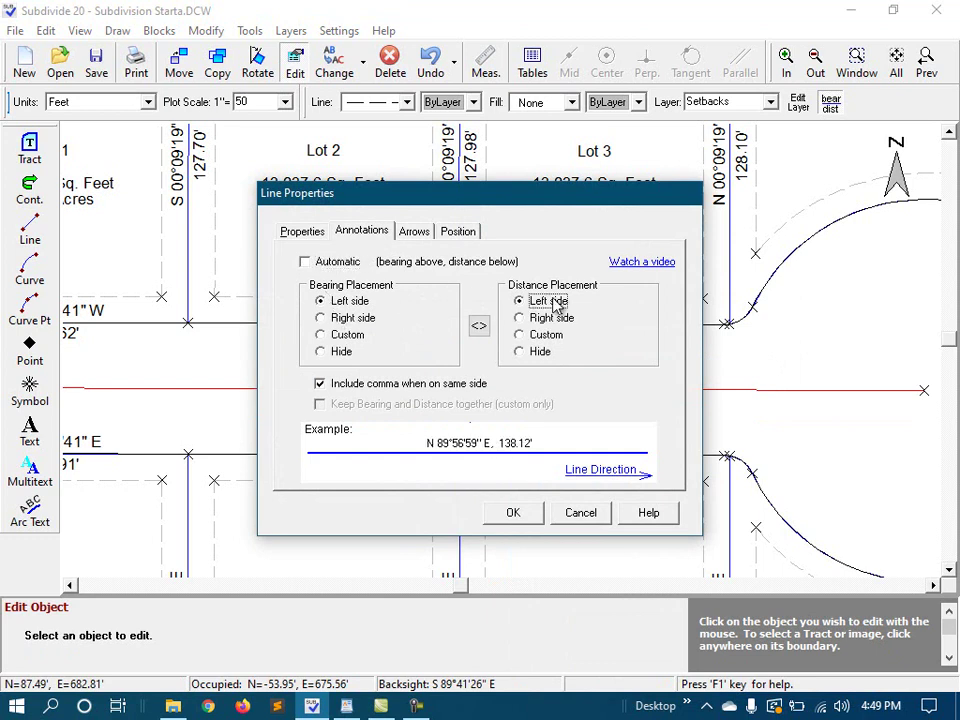
left_click(510, 514)
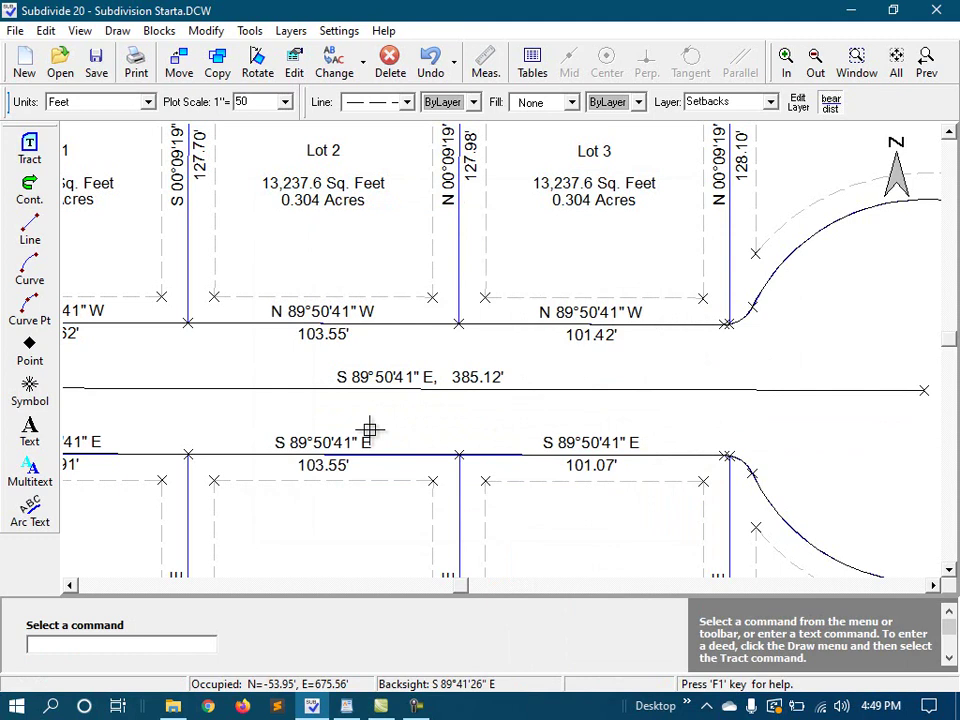
scroll(467, 408, "down", 2)
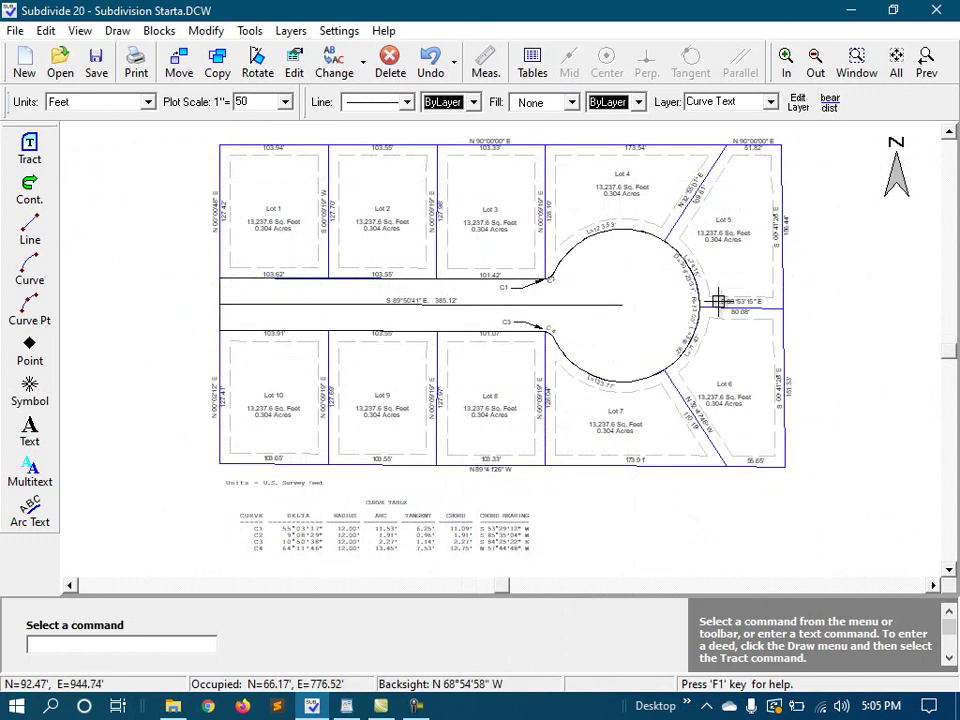
- Examine the curve labels around the cul-de-sac and the curve table below the lots
scroll(741, 318, "up", 3)
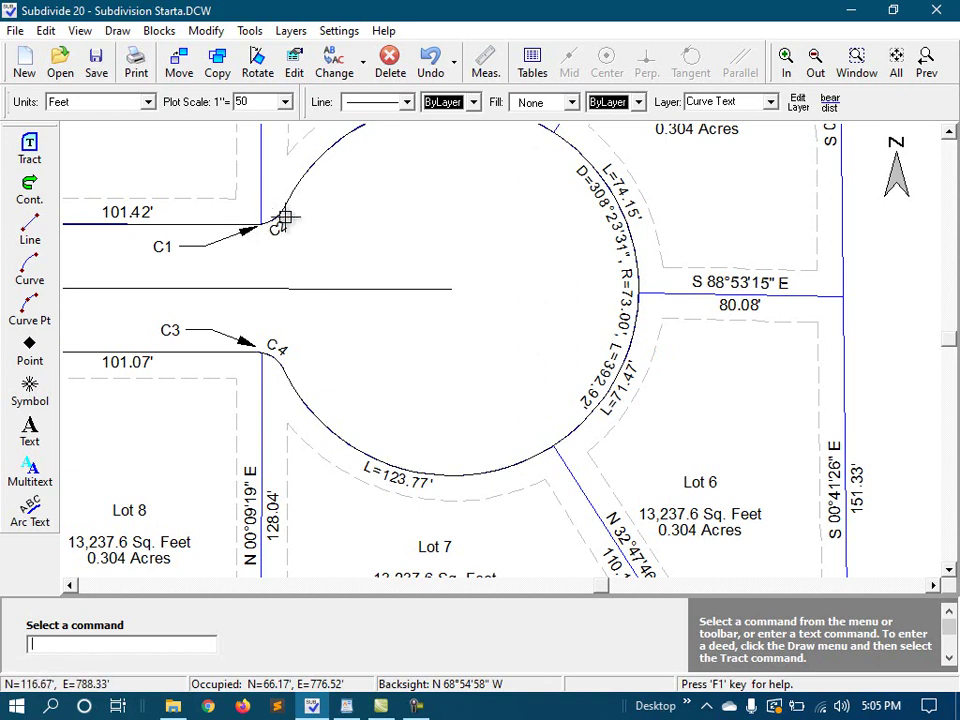
scroll(365, 317, "down", 2)
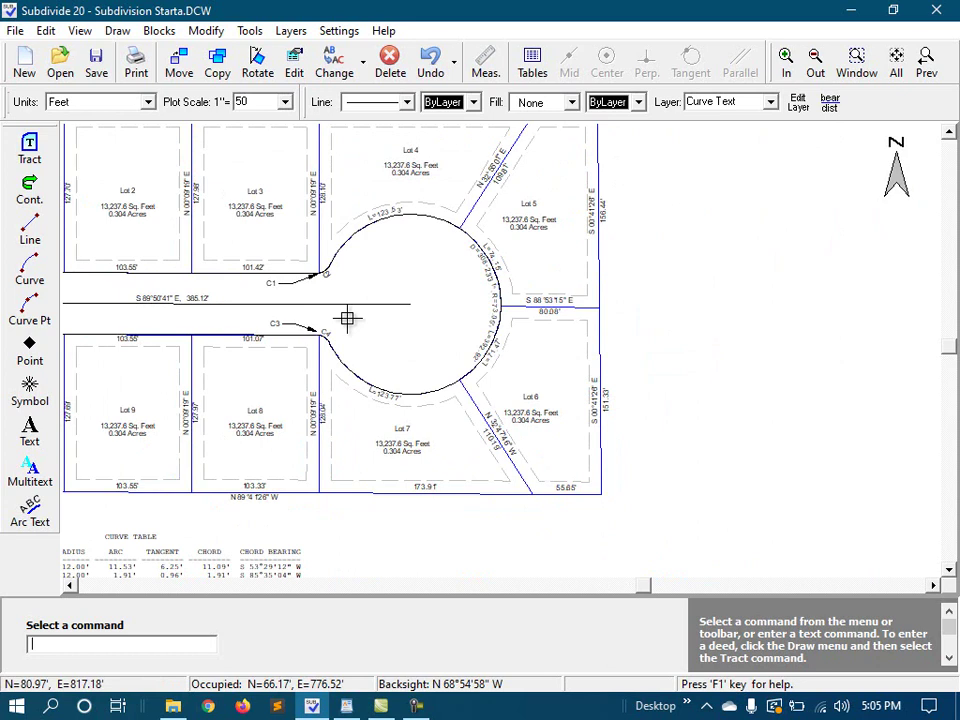
scroll(246, 523, "up", 3)
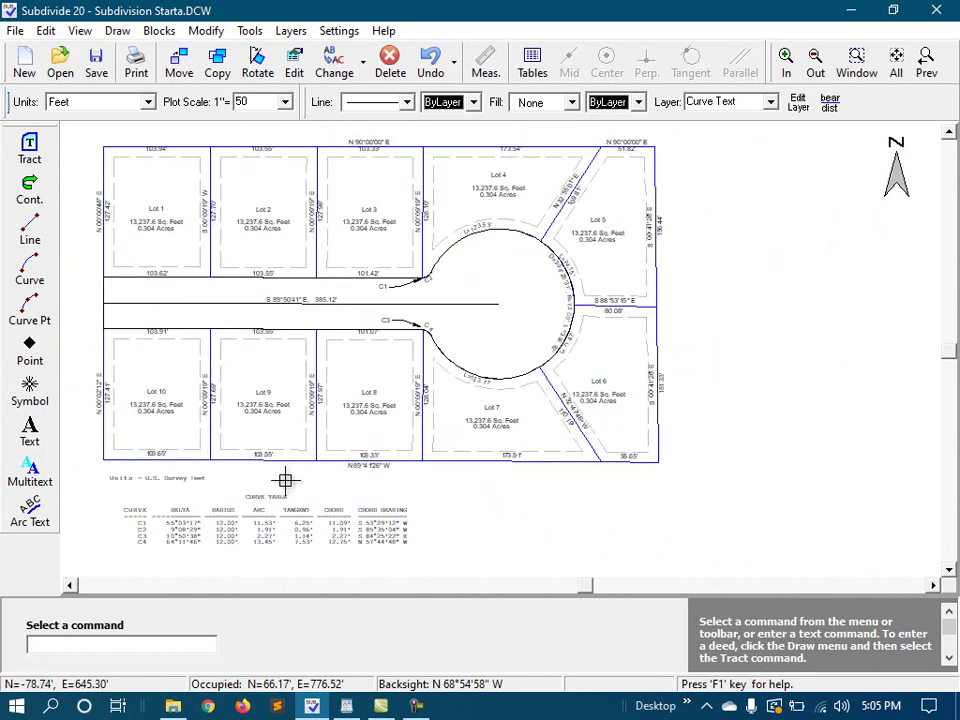
scroll(247, 523, "down", 1)
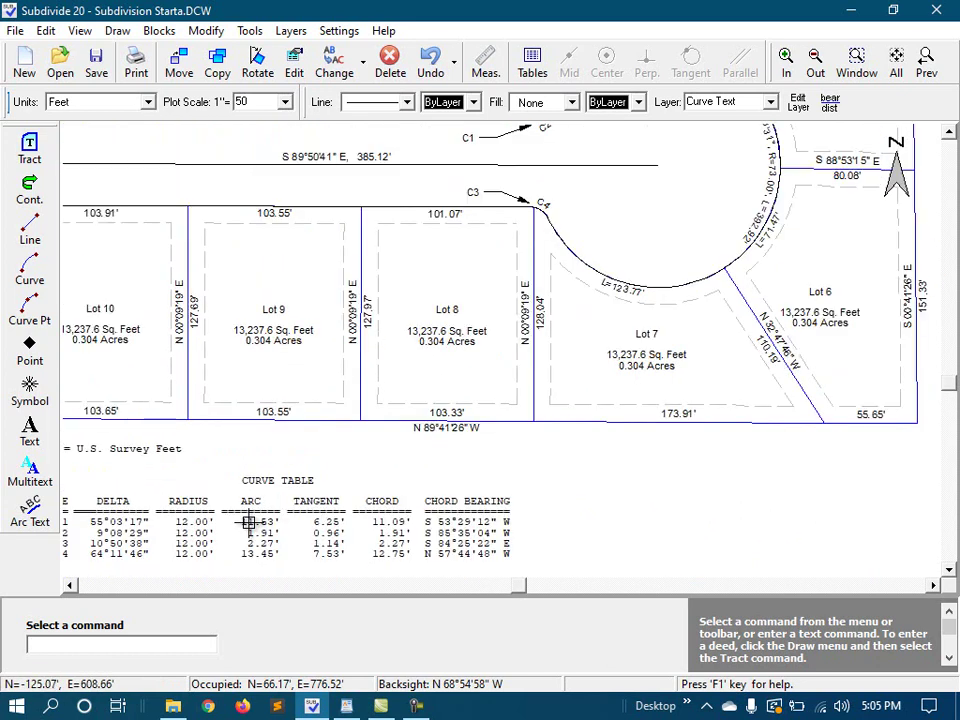
scroll(591, 355, "down", 2)
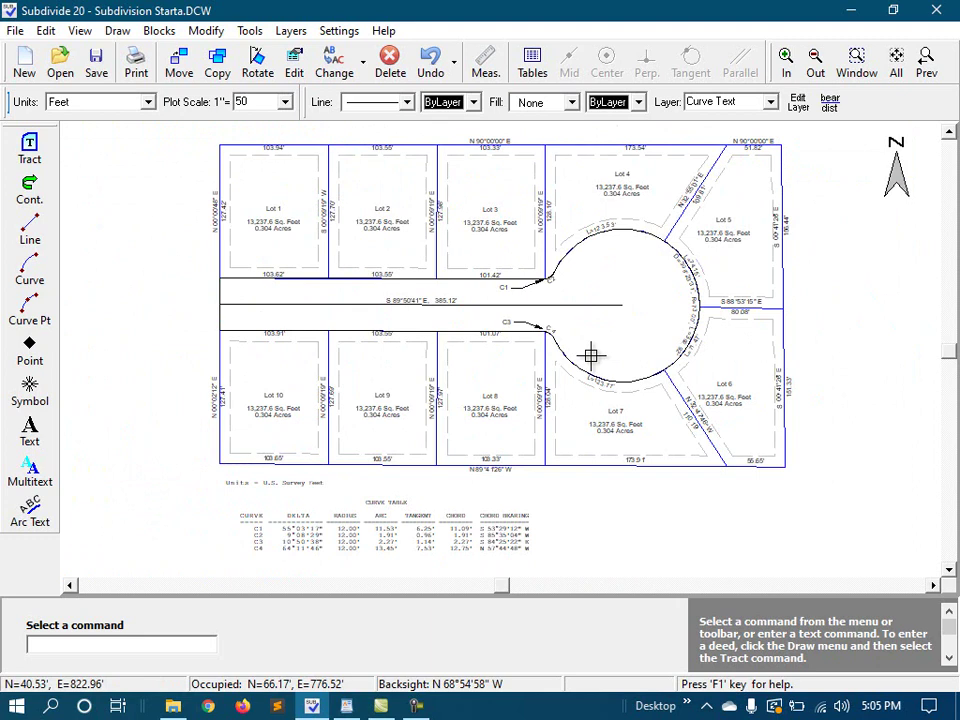